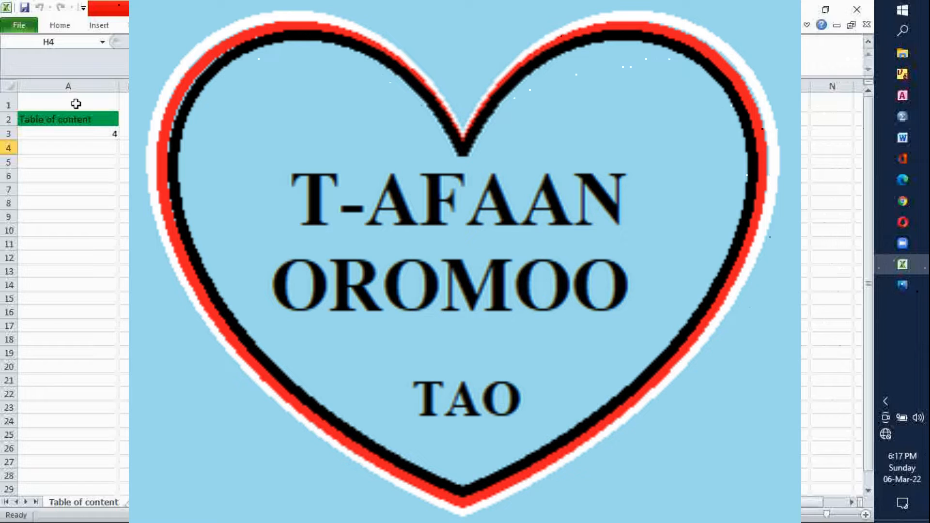
Add three new worksheets after the GS sheet and delete the third one.
left_click(70, 118)
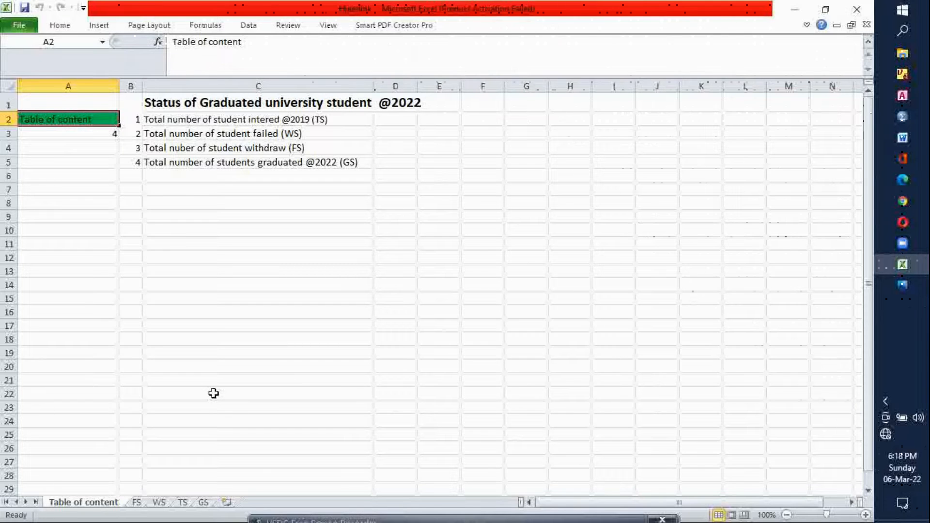
left_click(226, 503)
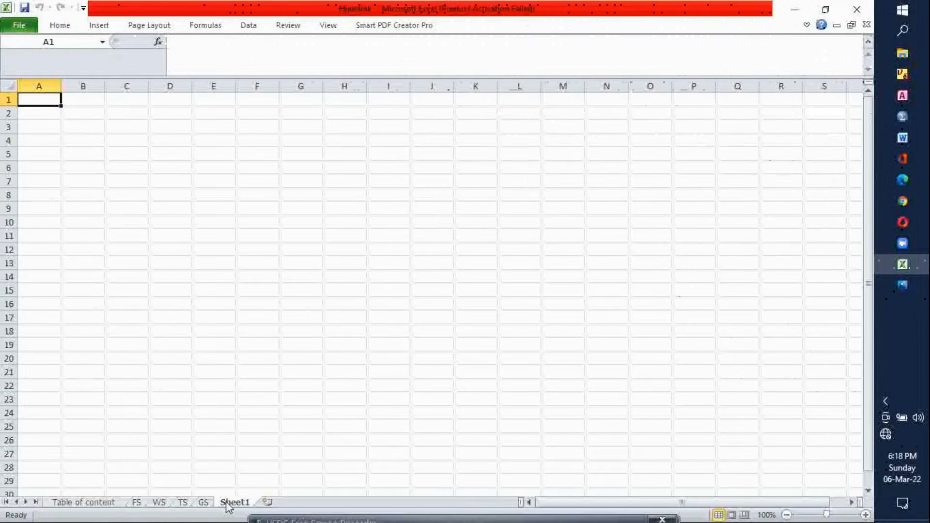
left_click(265, 502)
left_click(309, 504)
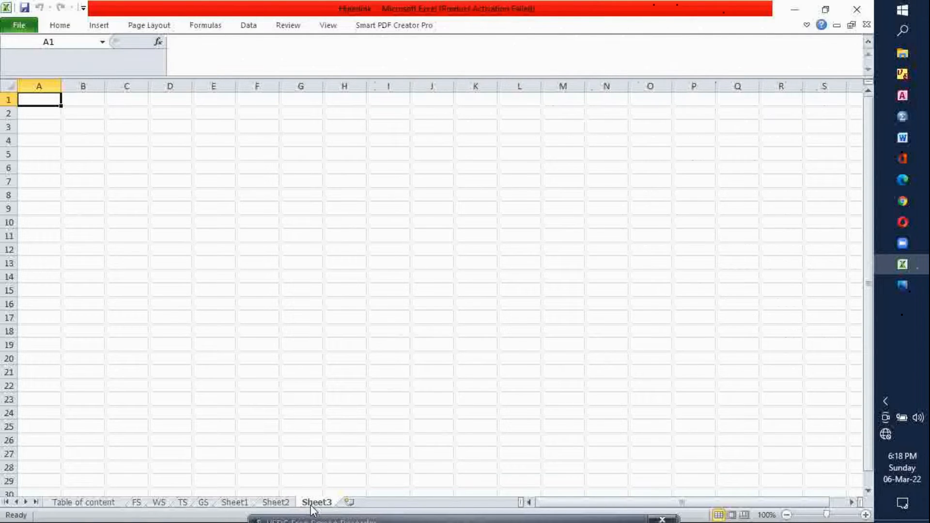
right_click(316, 504)
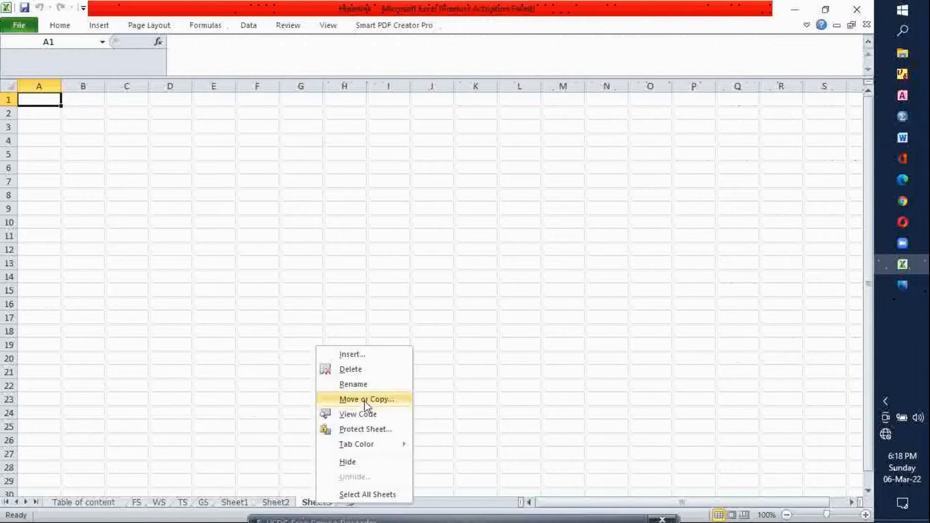
left_click(358, 369)
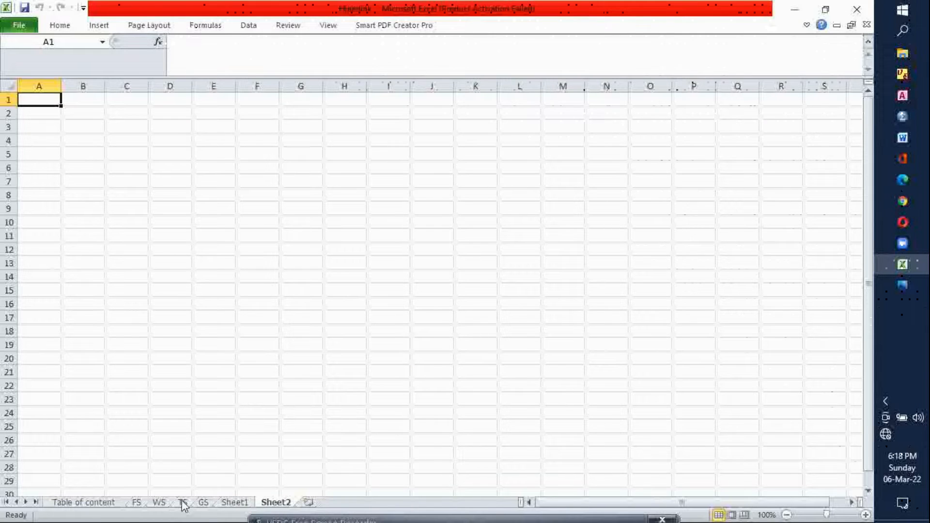
View the FS sheet, return to the Table of content sheet and enter 4 in cell A3.
left_click(140, 503)
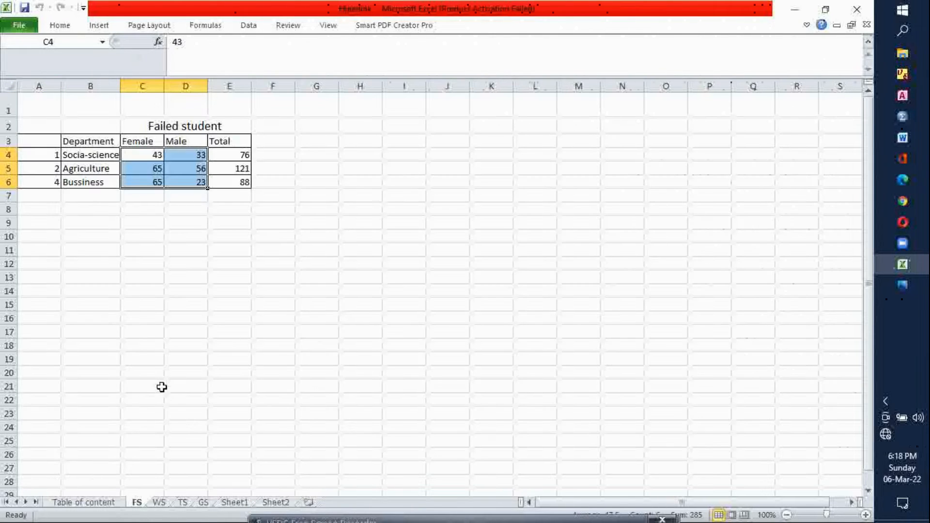
left_click(88, 504)
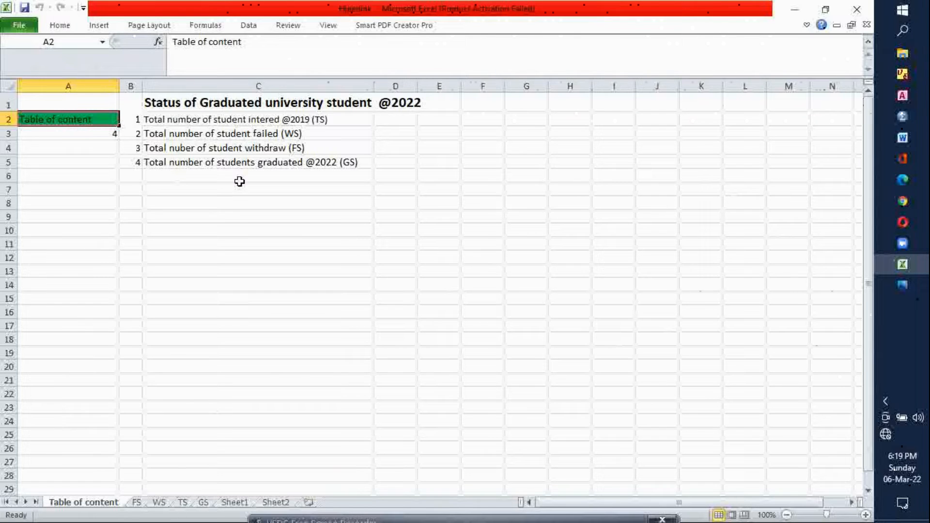
left_click(98, 136)
type("4")
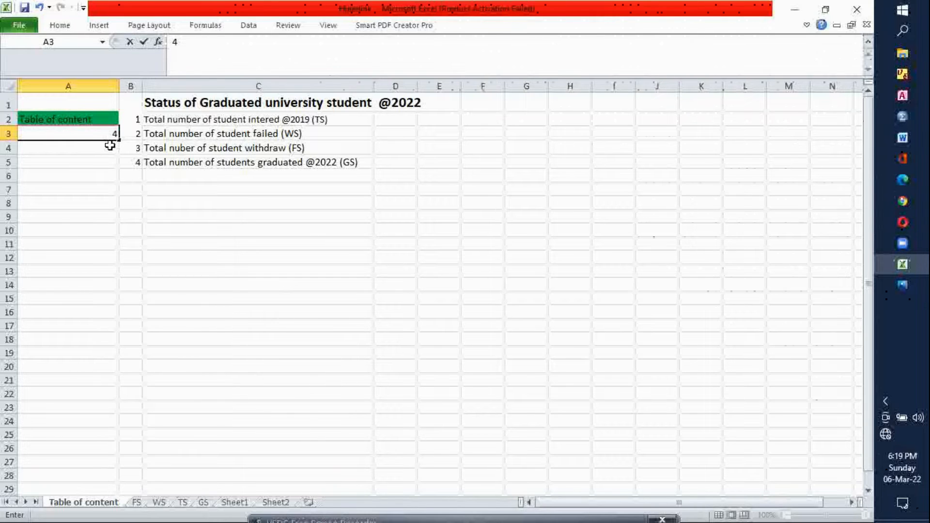
key("BackSpace")
type("4")
left_click(97, 161)
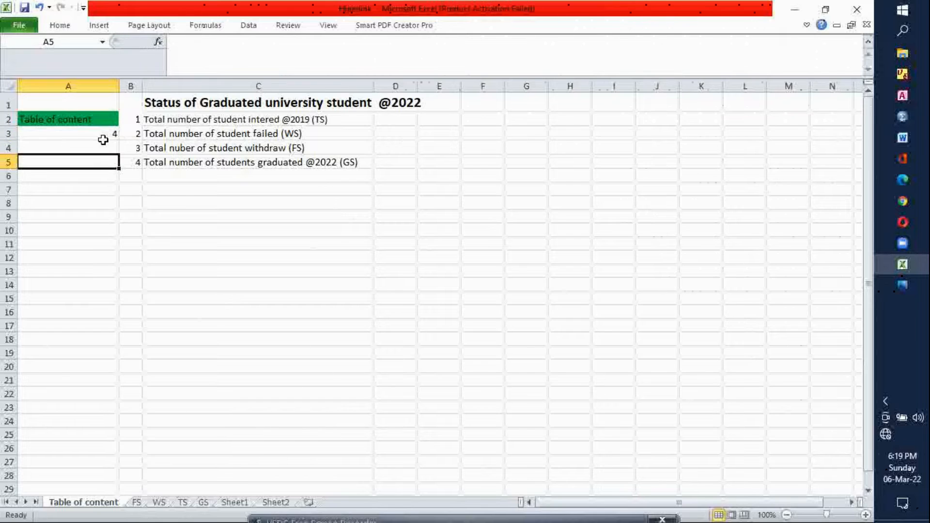
left_click(103, 140)
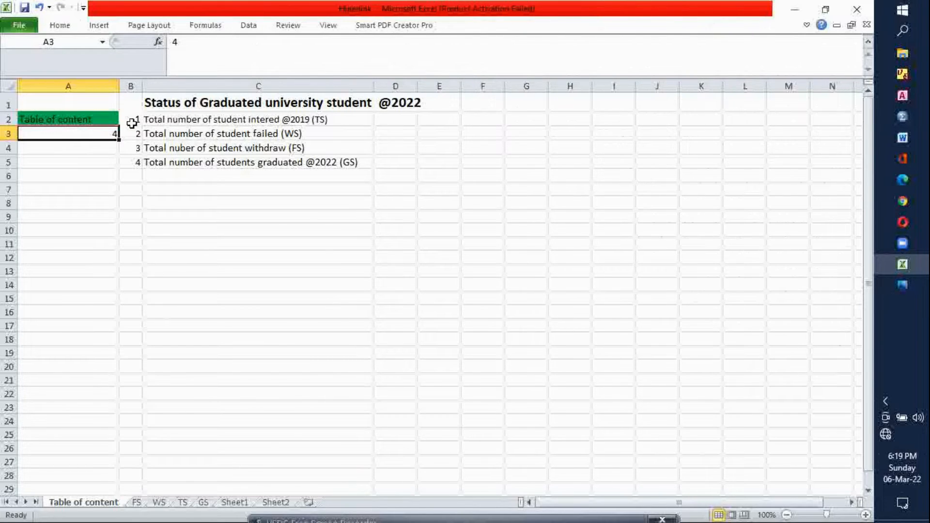
right_click(193, 121)
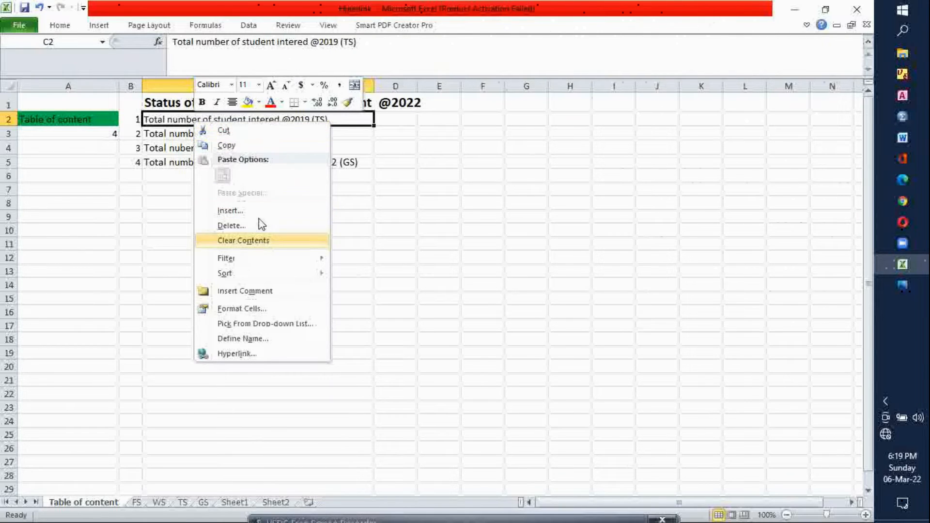
left_click(243, 357)
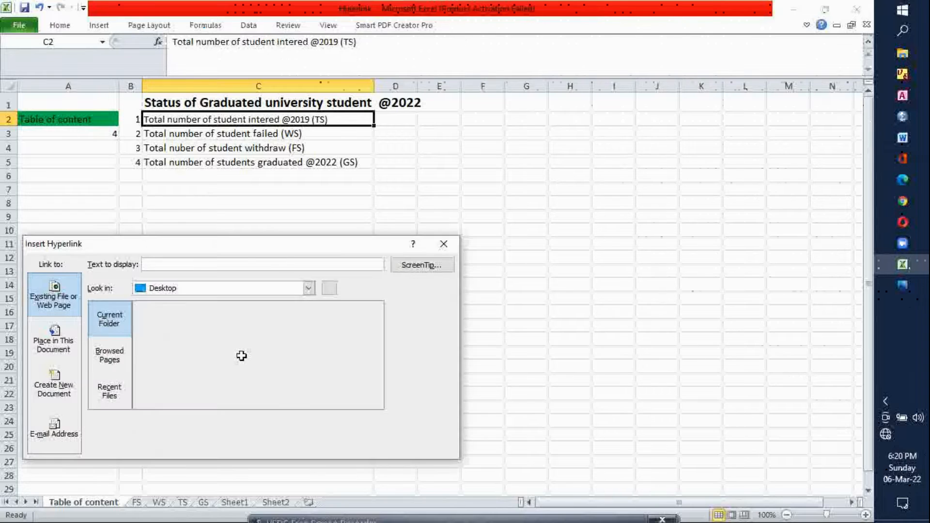
left_click(54, 335)
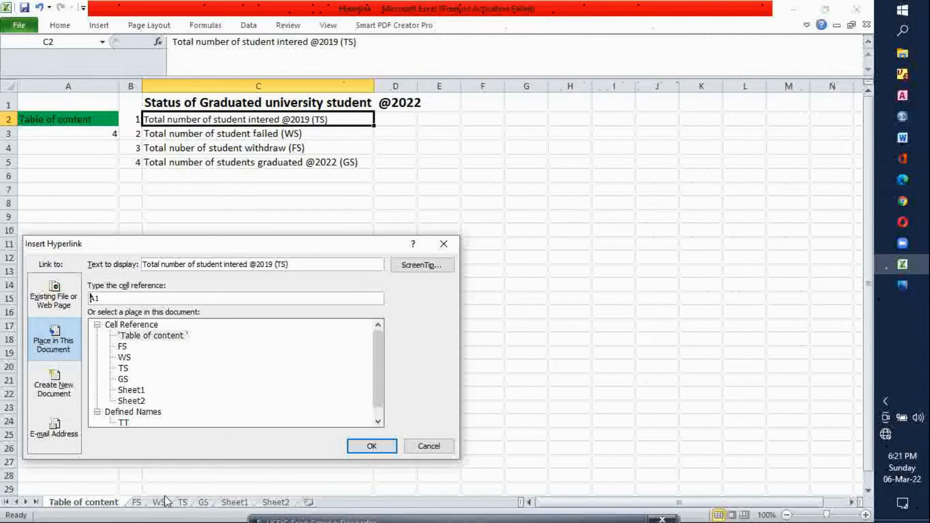
left_click(124, 347)
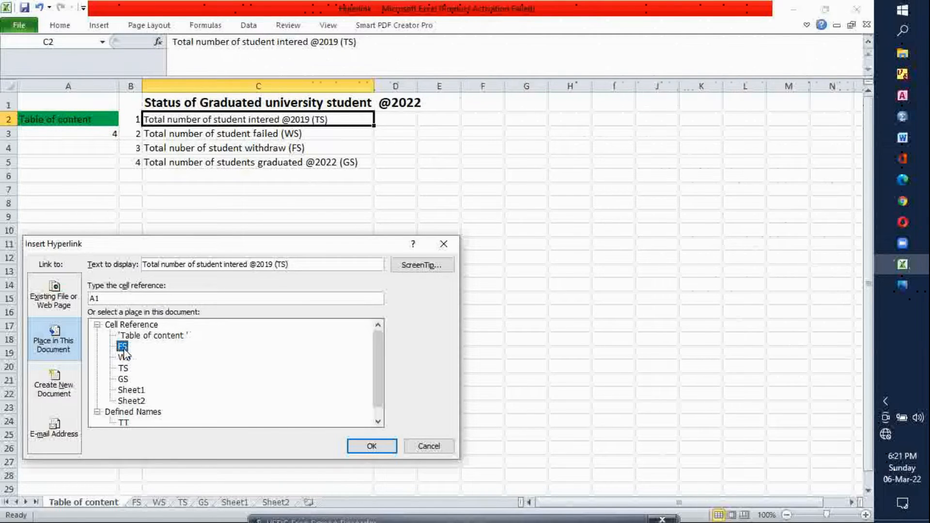
left_click(369, 445)
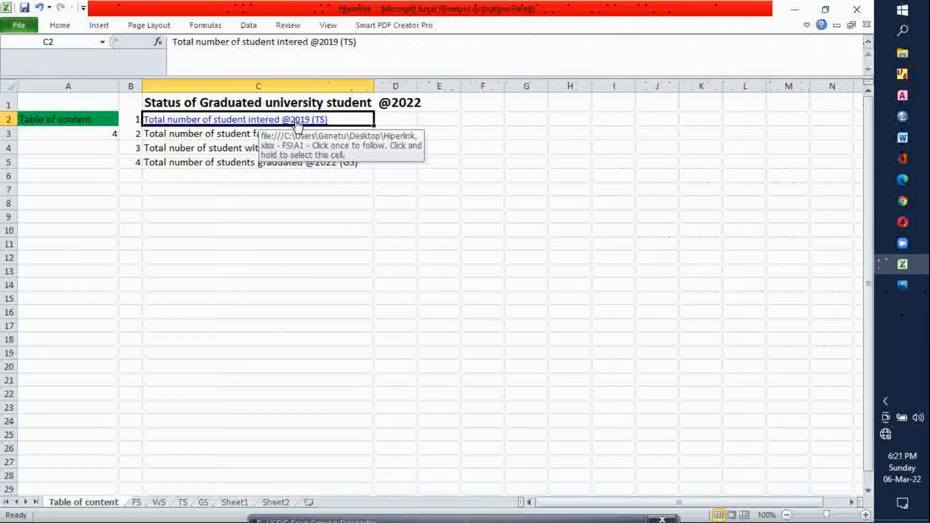
left_click(243, 122)
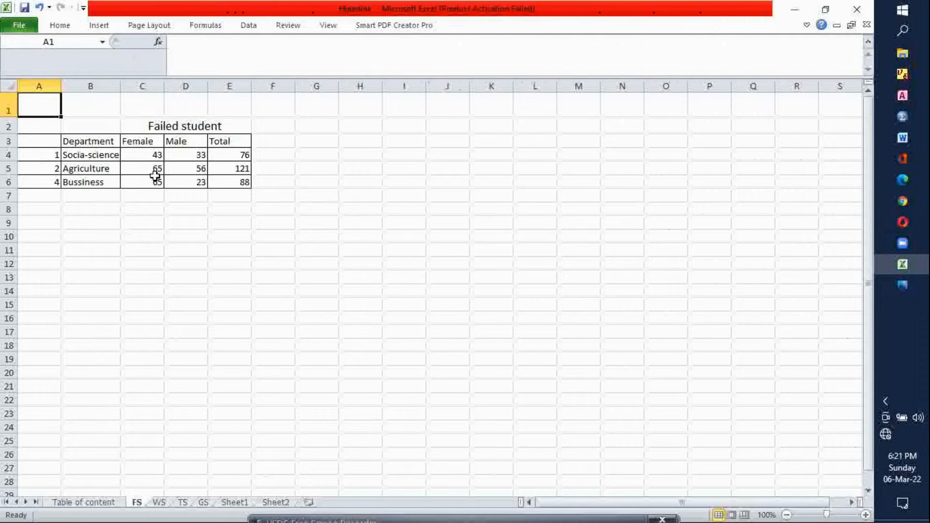
left_click(89, 503)
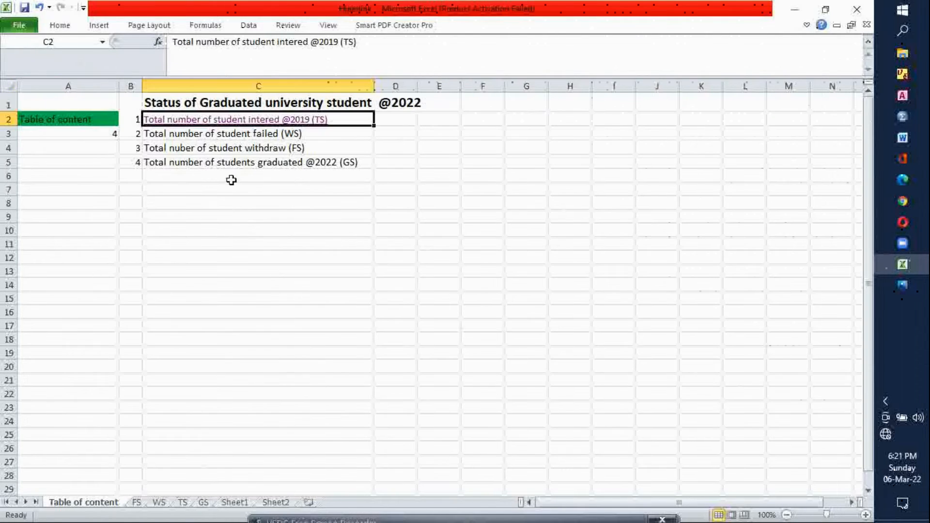
Hyperlink the "Total number of student failed (WS)" entry in C3 to the WS sheet in this document.
right_click(213, 137)
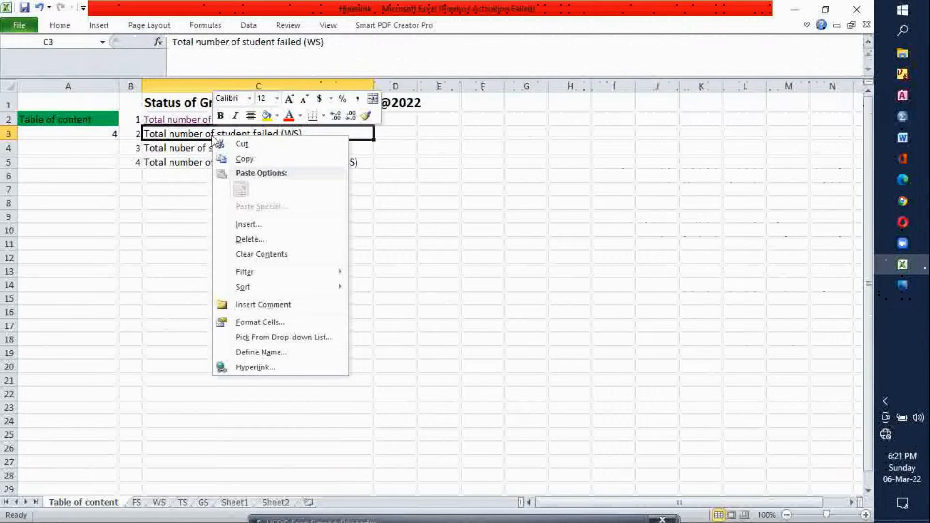
left_click(266, 369)
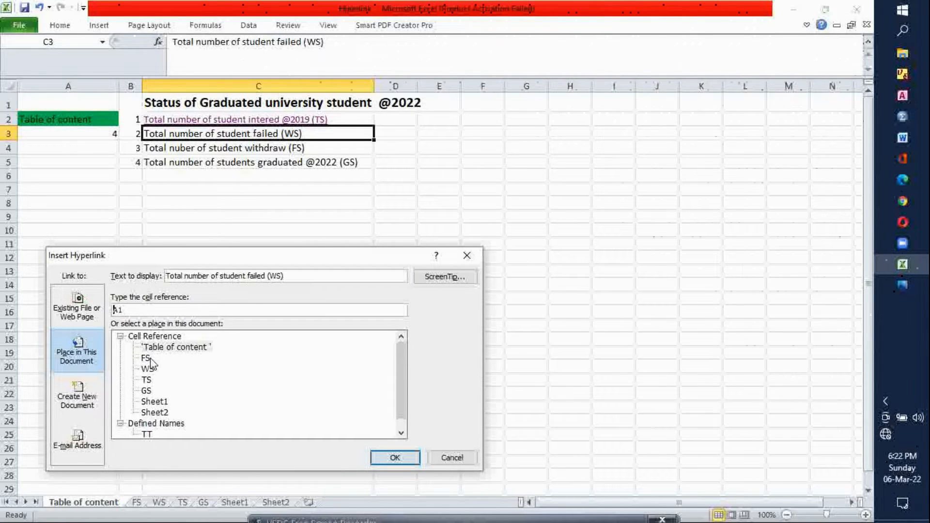
left_click(116, 309)
key("BackSpace")
type("D")
left_click(150, 370)
left_click(394, 458)
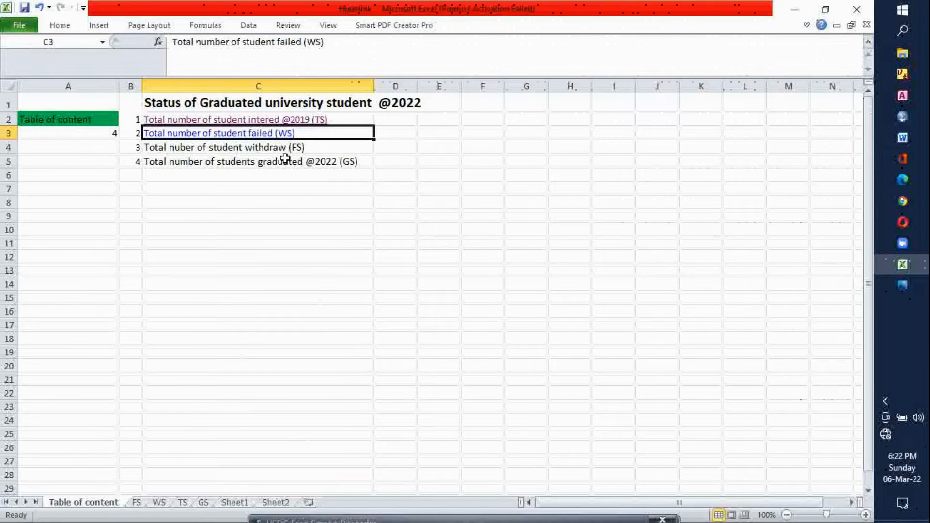
Hyperlink the "Total nuber of student withdraw (FS)" entry in C4 to cell A1 of the TS sheet.
left_click(209, 148)
right_click(209, 150)
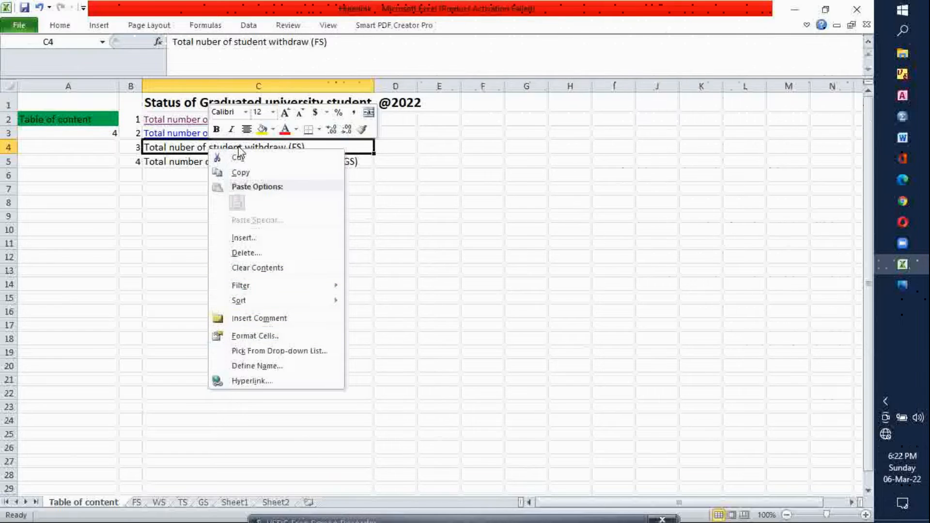
left_click(409, 259)
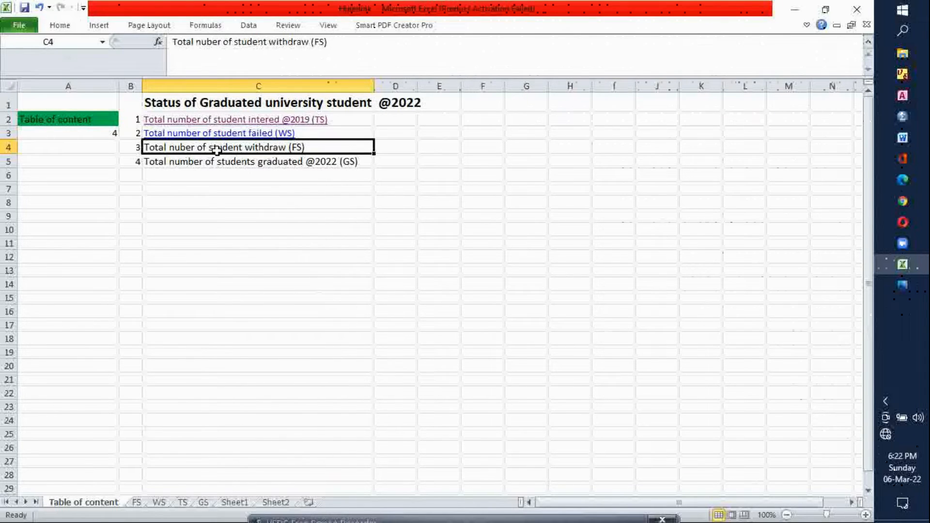
left_click(98, 26)
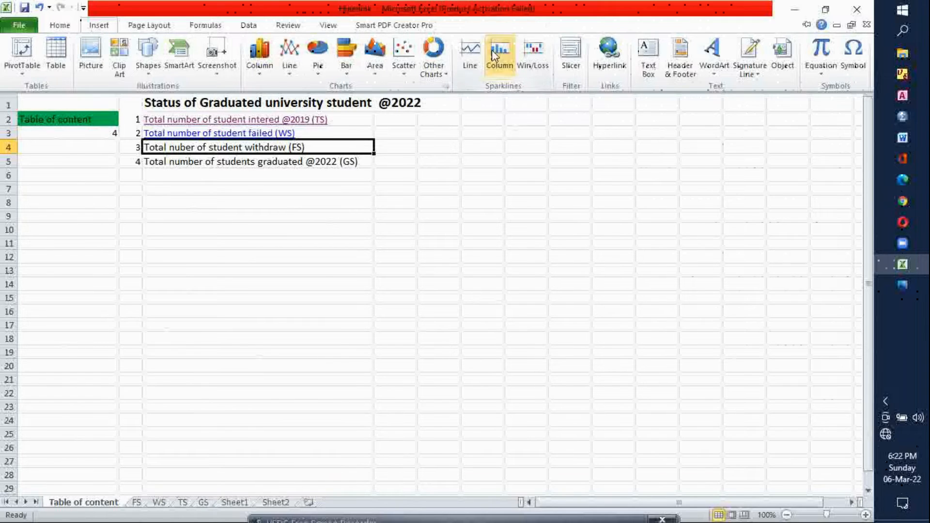
left_click(612, 53)
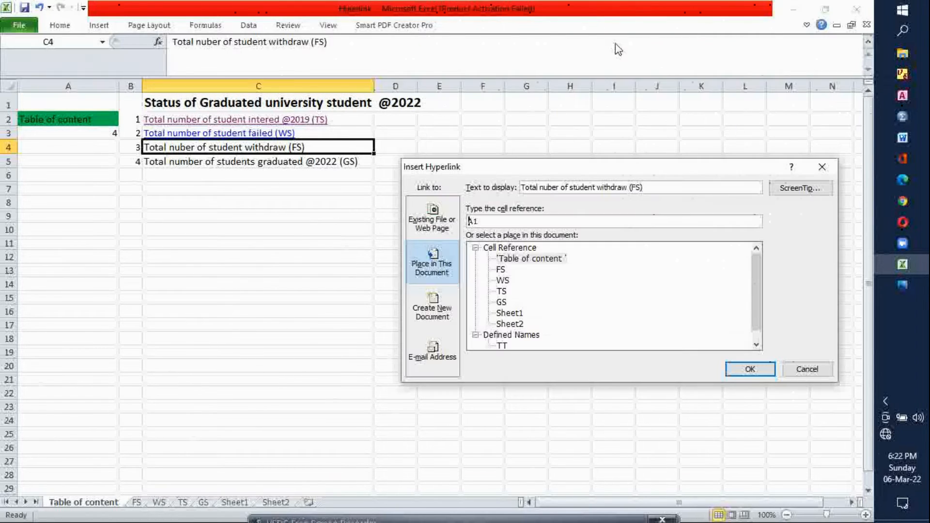
left_click(503, 292)
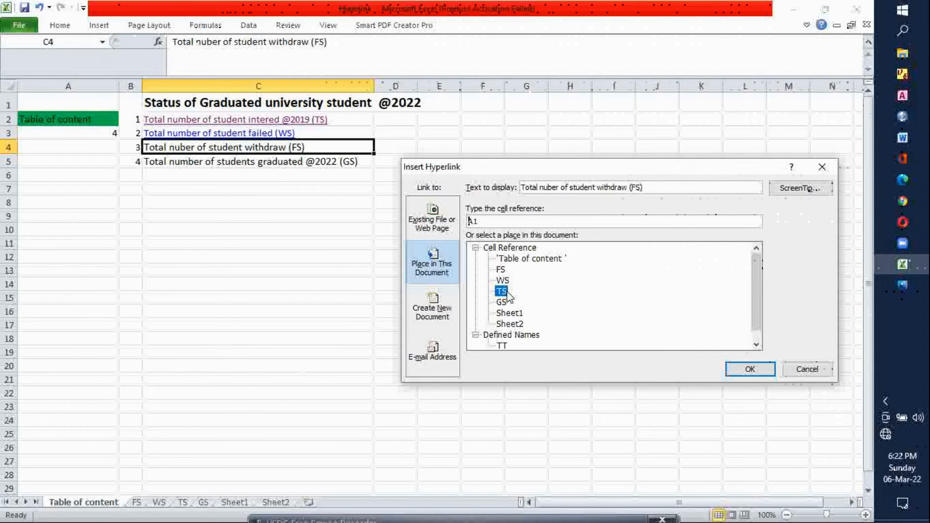
left_click(731, 371)
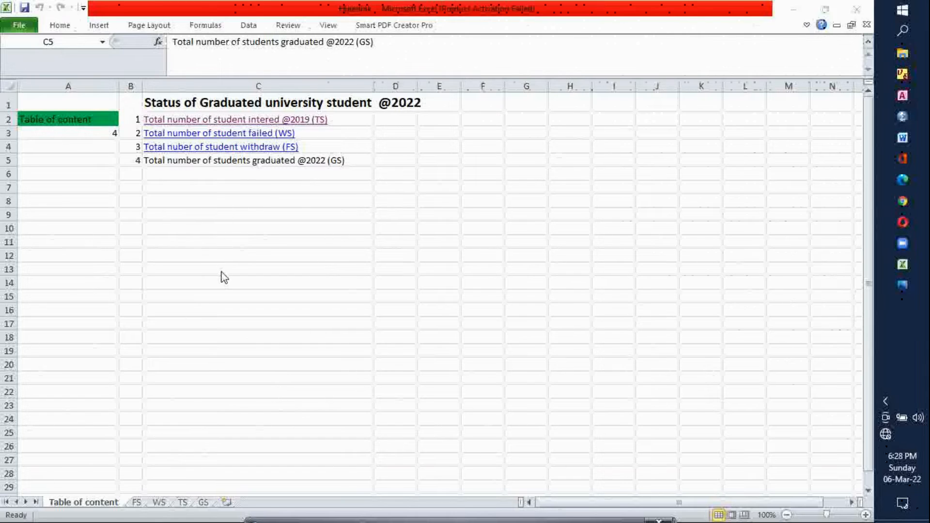
Assign the range name TT to the graduated student table C3:G6 on the GS sheet.
left_click(244, 163)
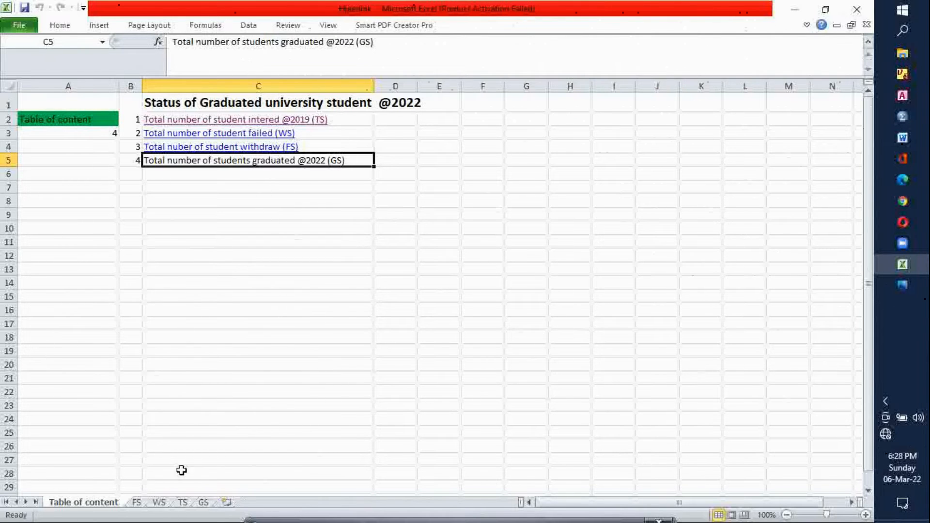
left_click(204, 502)
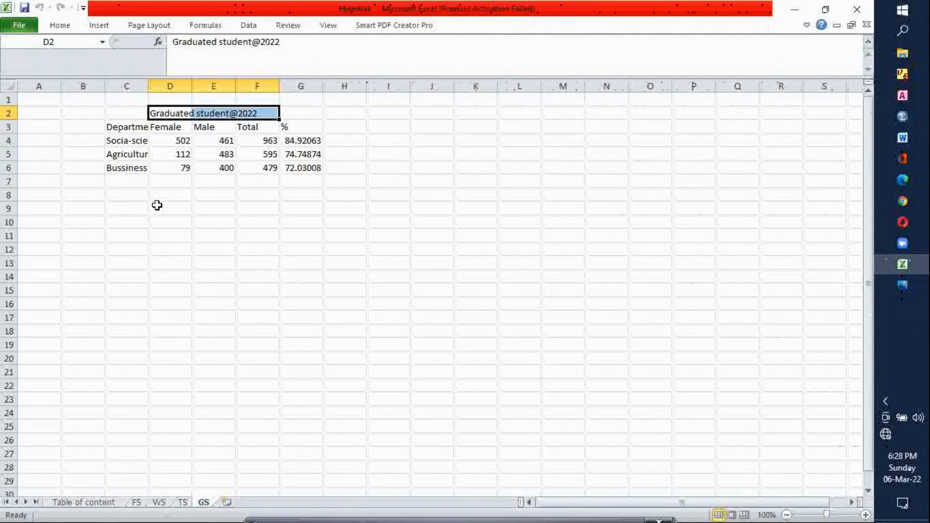
left_click_drag(111, 125, 312, 163)
left_click(61, 43)
type("TI")
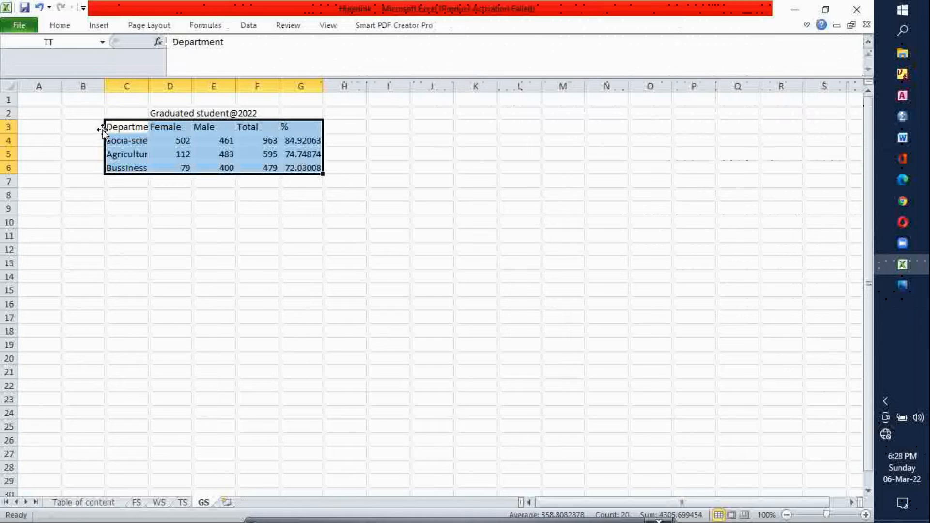
left_click(77, 506)
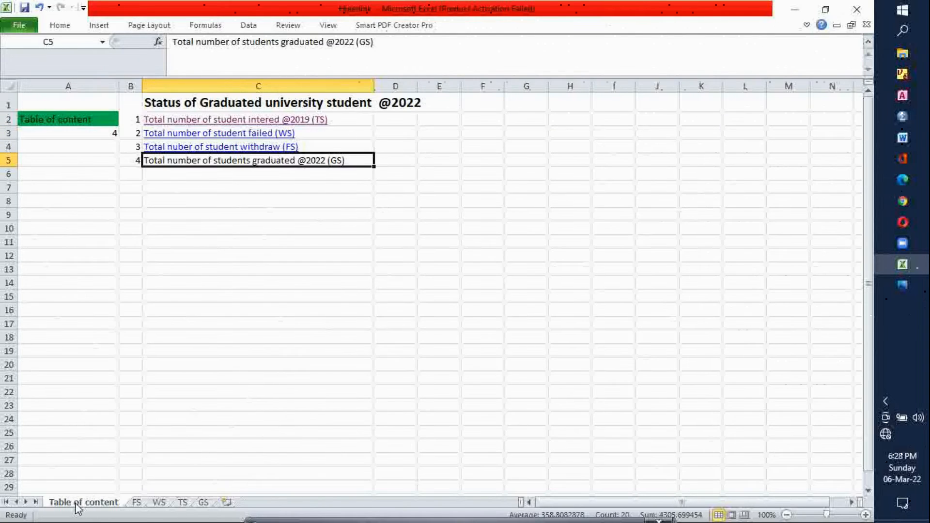
right_click(208, 161)
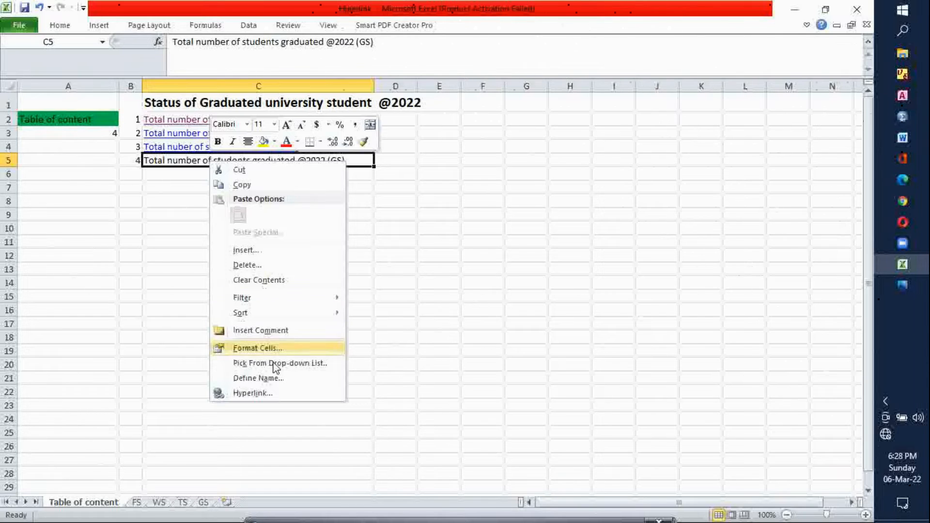
left_click(261, 393)
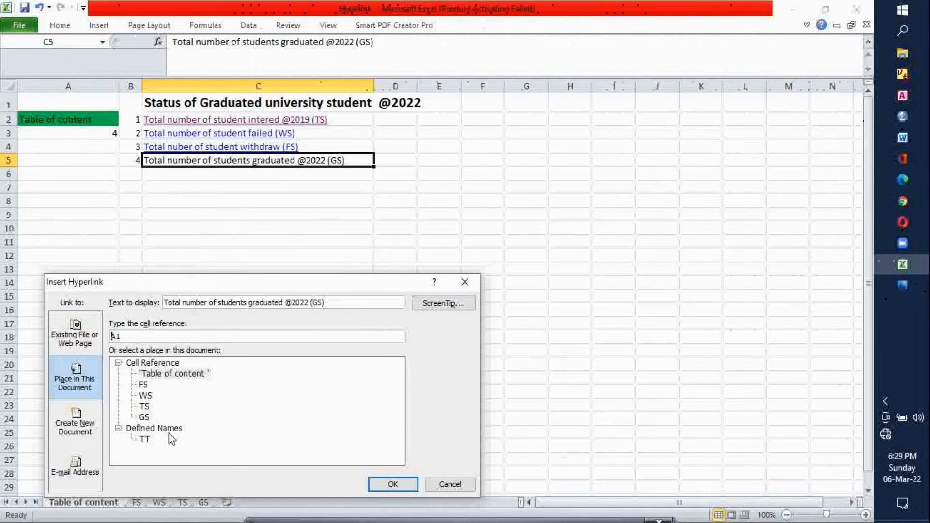
left_click(145, 441)
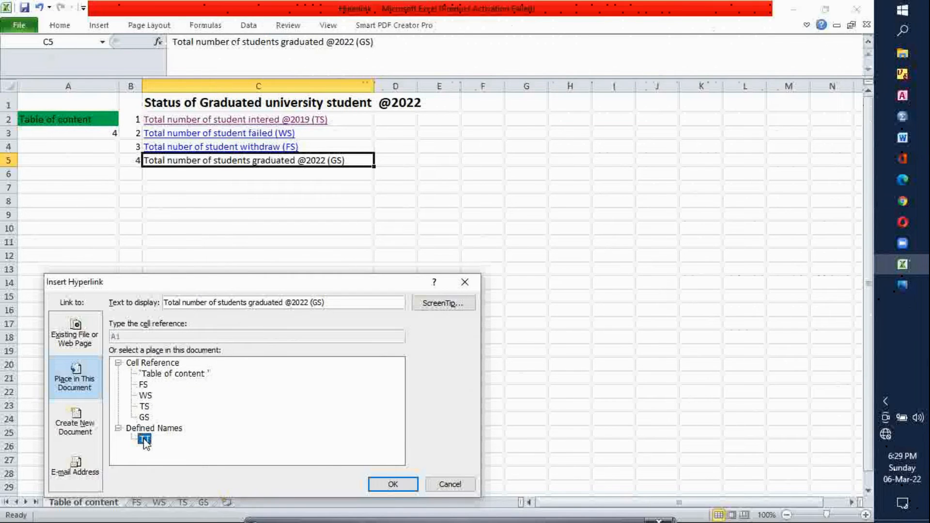
left_click(391, 483)
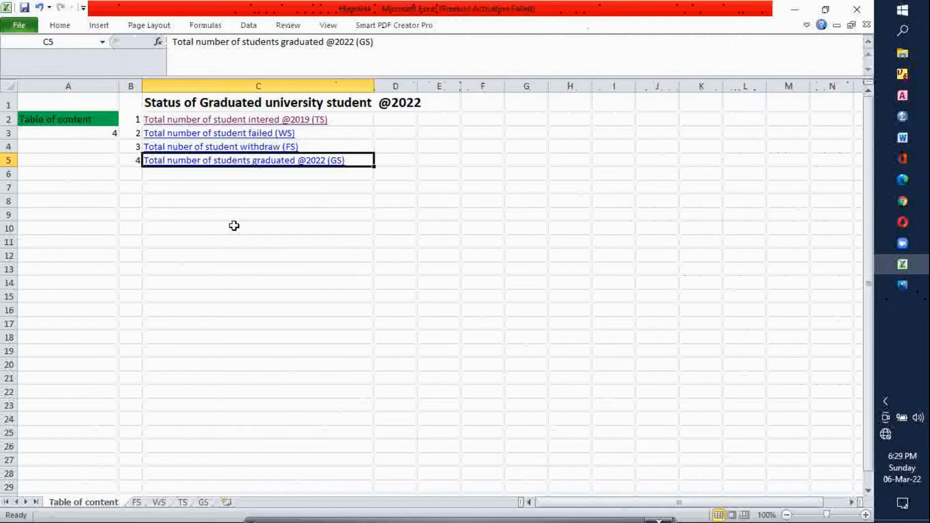
Test the hyperlinks in C2 through C5 of Table of content, returning to the contents sheet after each one.
left_click(246, 132)
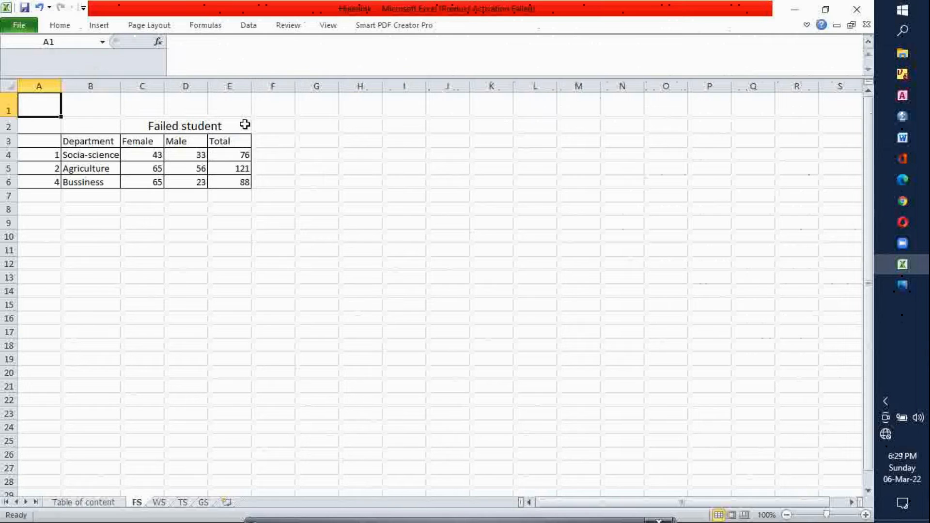
left_click(78, 502)
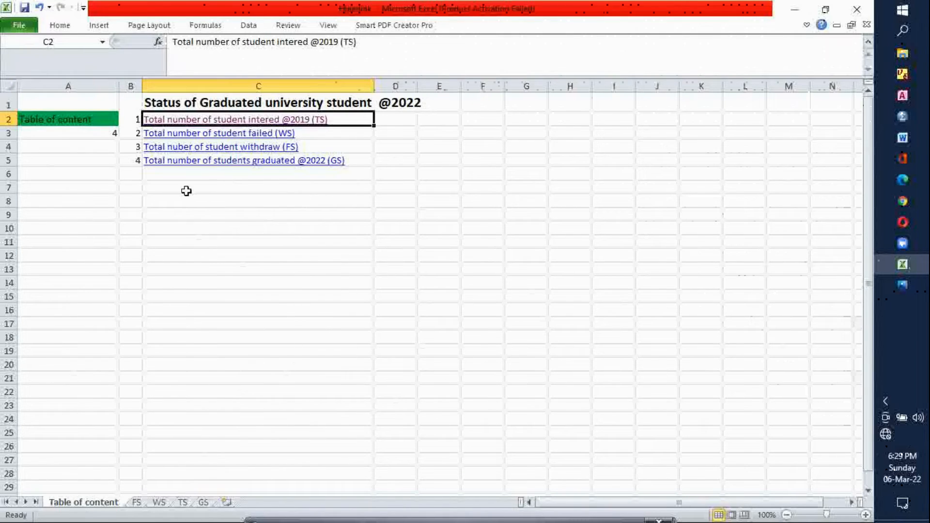
left_click(196, 133)
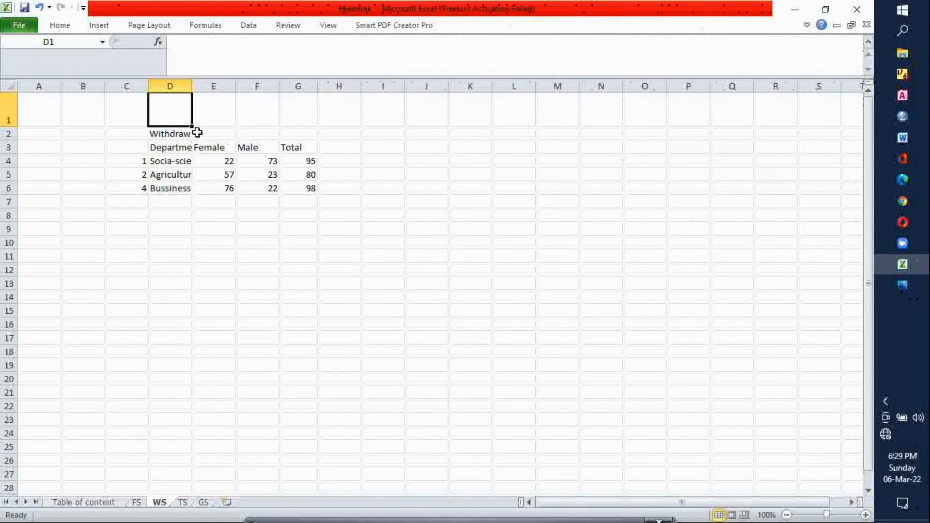
left_click(83, 502)
left_click(266, 147)
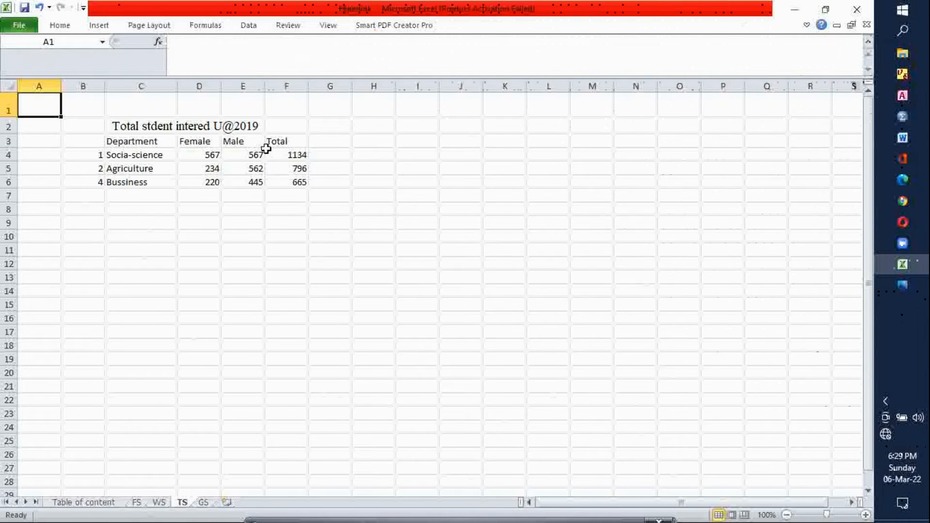
left_click(103, 504)
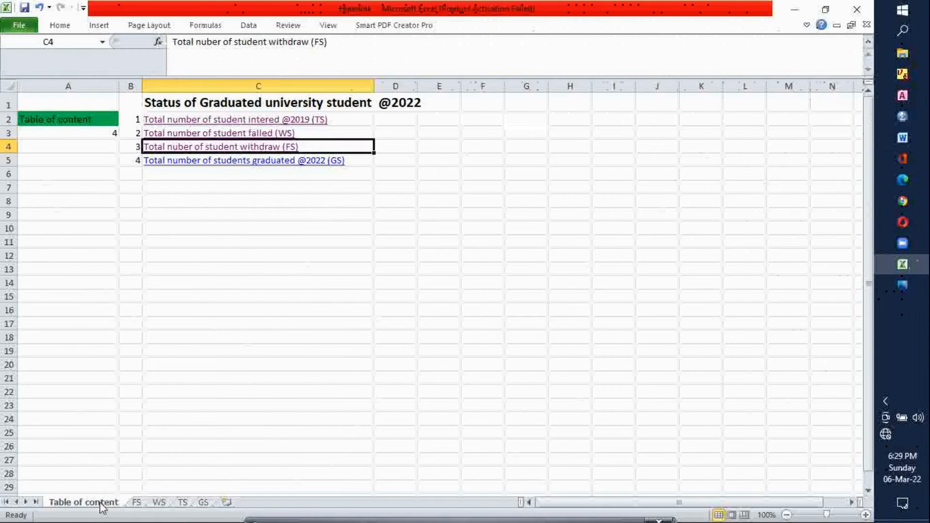
left_click(223, 165)
left_click(175, 304)
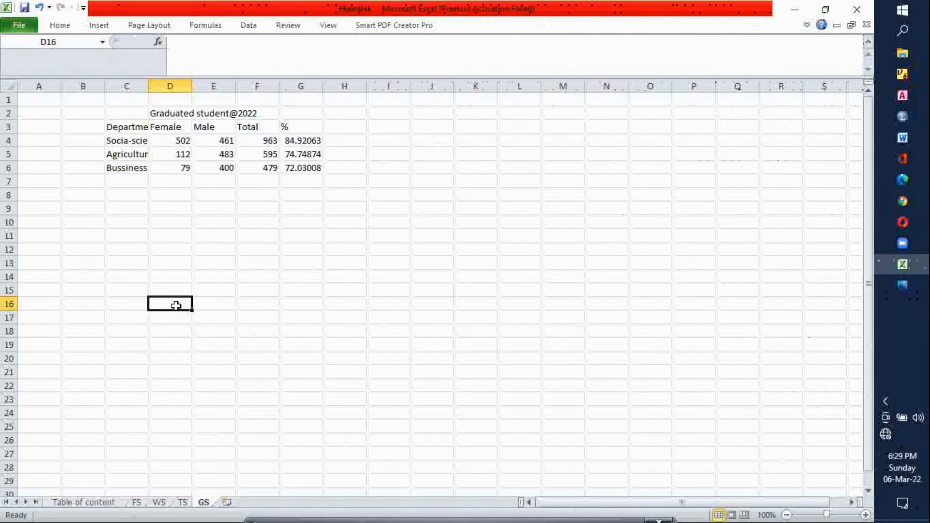
left_click(92, 504)
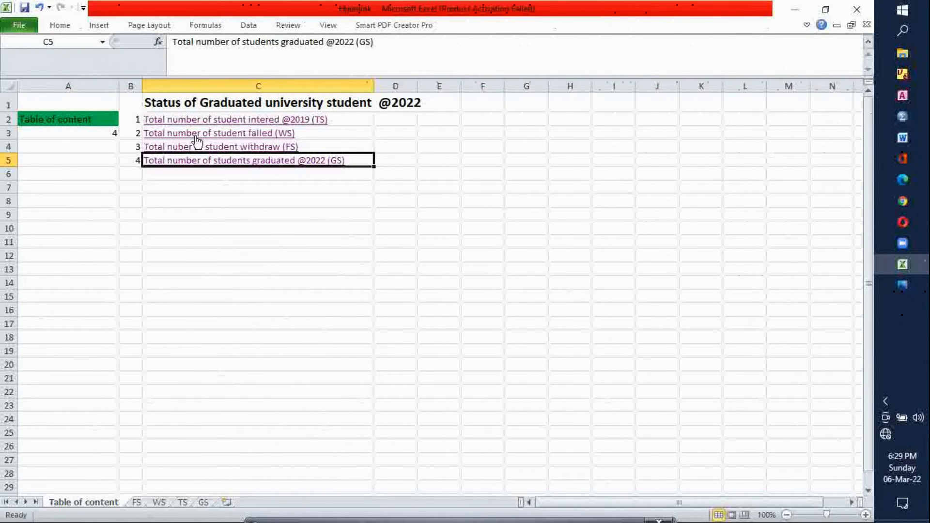
left_click(213, 119)
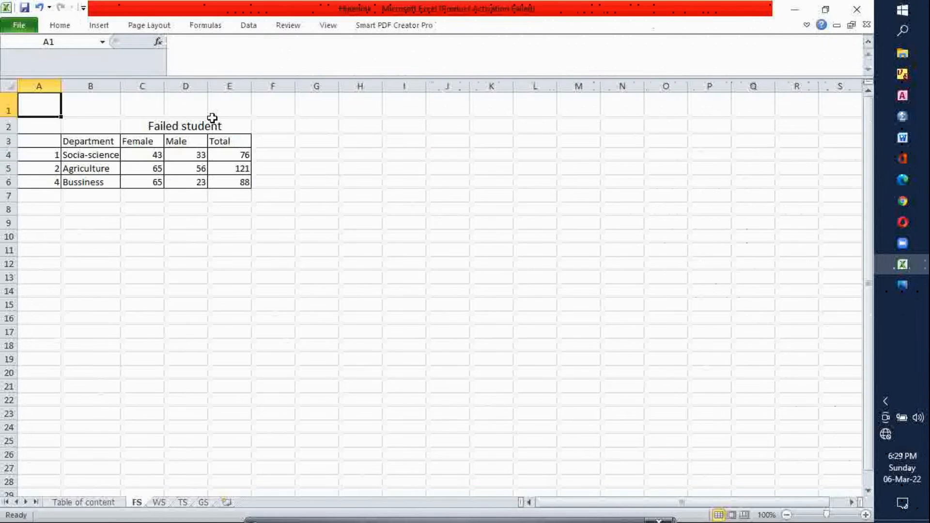
left_click(161, 502)
left_click(182, 502)
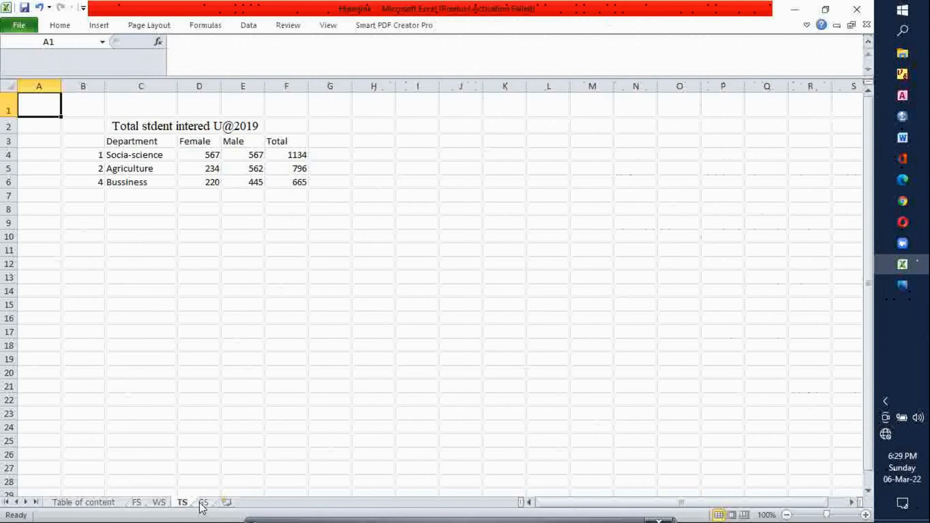
left_click(204, 504)
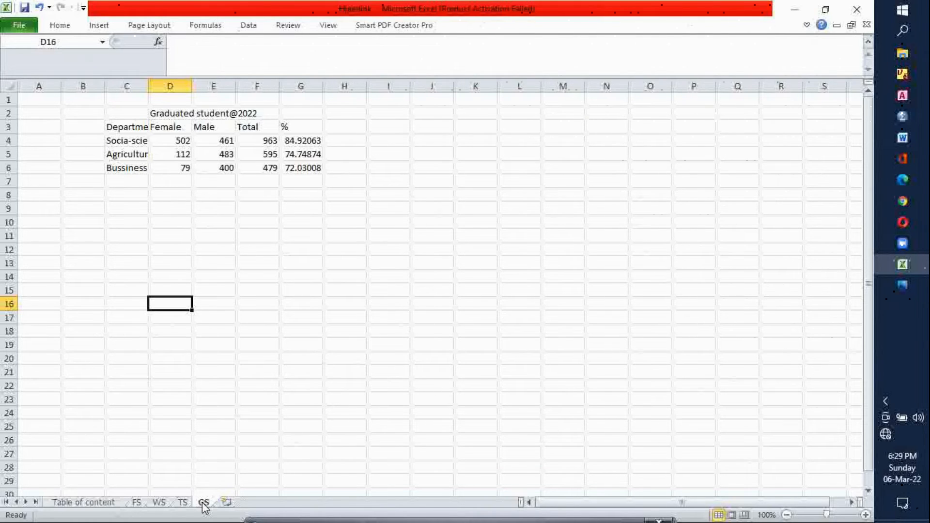
left_click(95, 506)
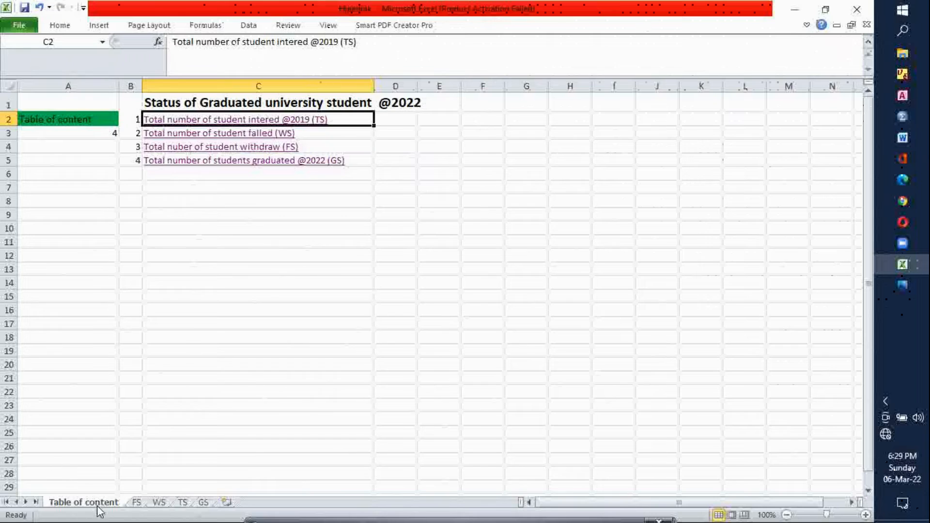
Draw a small left block arrow across columns A and B in rows 1 and 2 of the GS sheet.
left_click(203, 502)
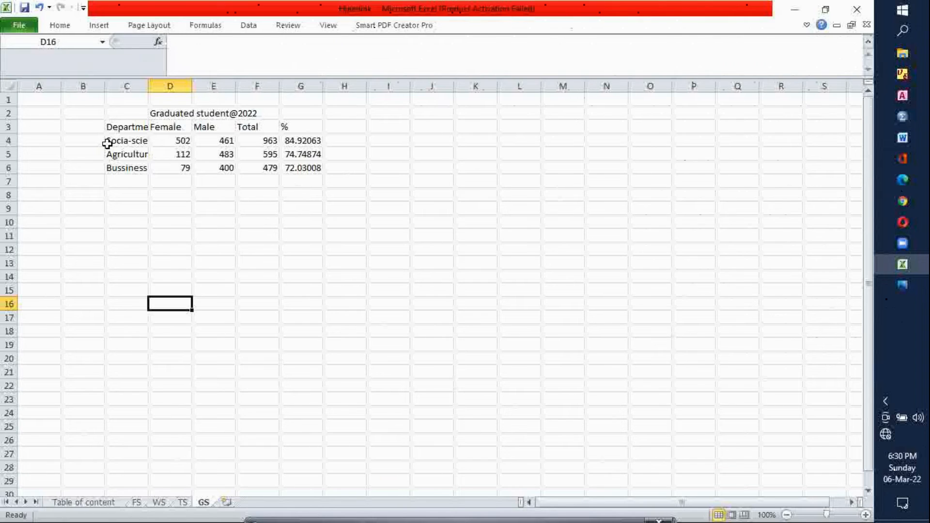
left_click(99, 25)
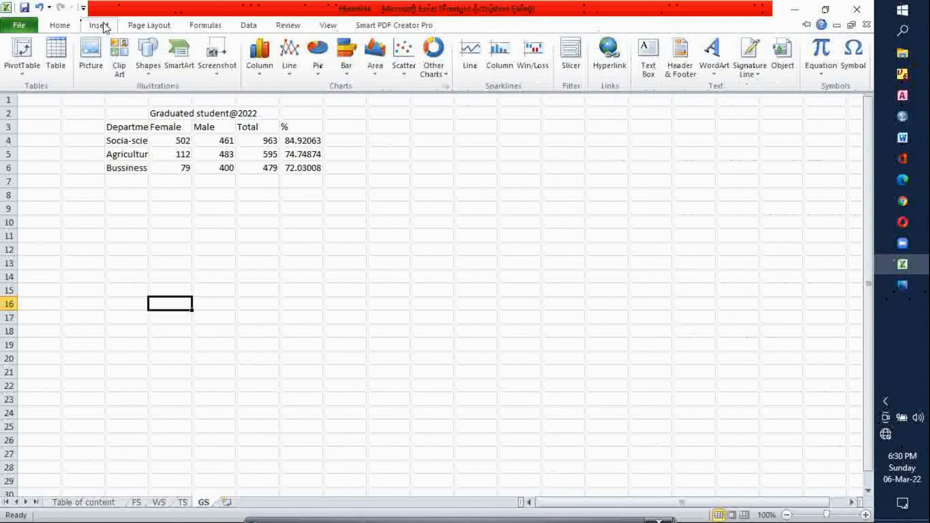
left_click(149, 71)
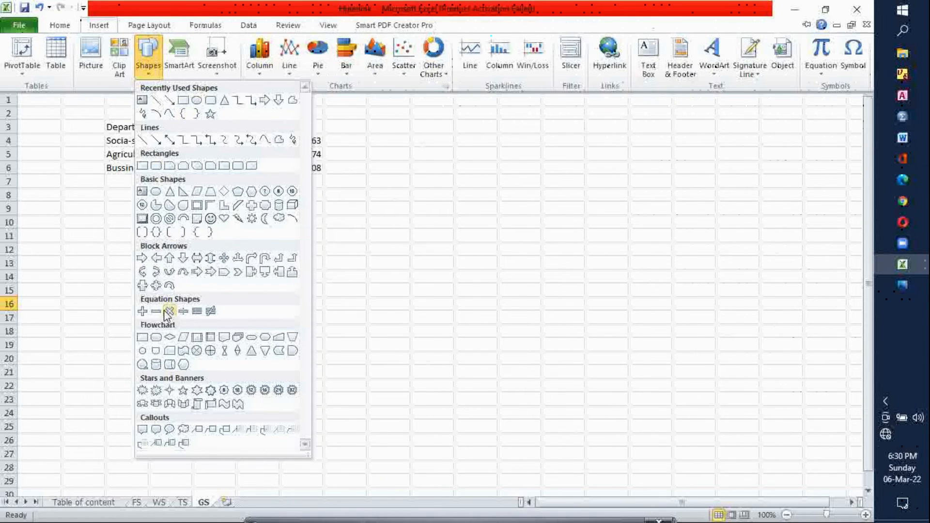
left_click(156, 259)
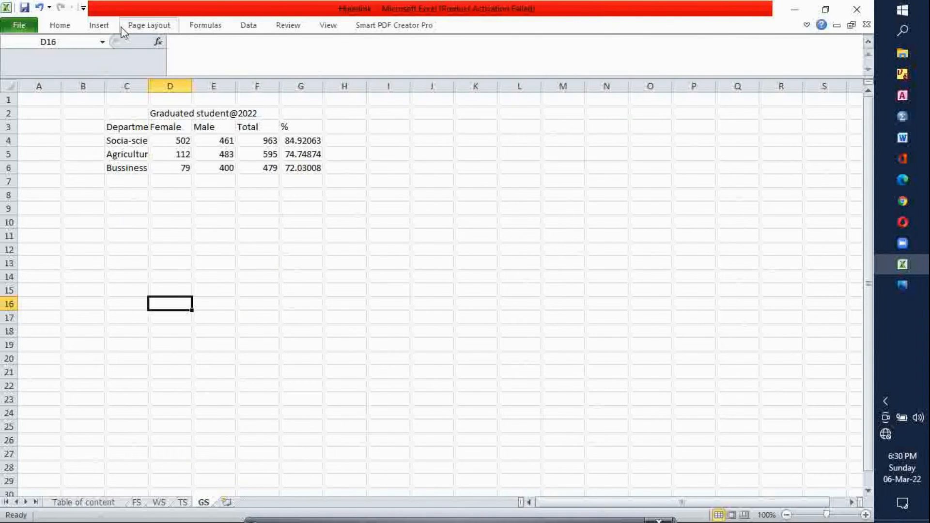
left_click(99, 25)
left_click(152, 73)
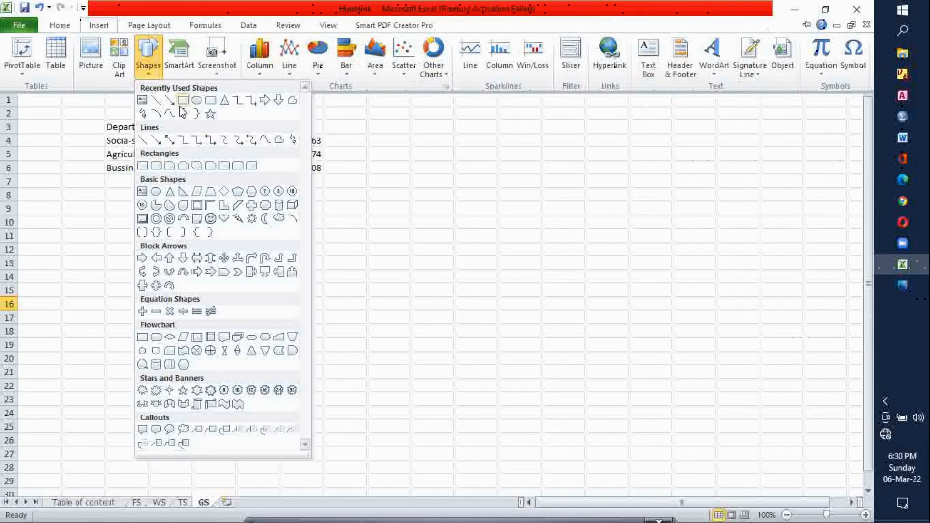
left_click(152, 259)
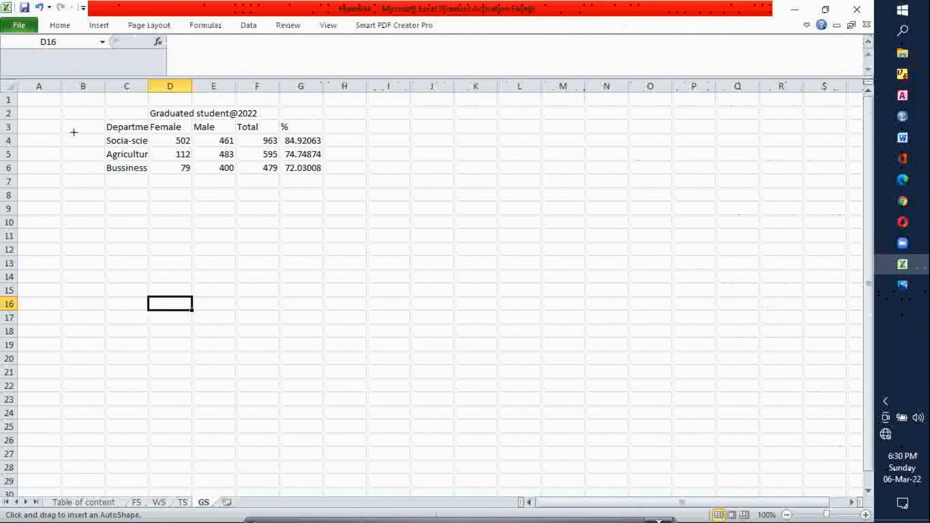
mouse_move(43, 95)
left_mouse_down()
mouse_move(87, 104)
mouse_move(80, 115)
left_mouse_up()
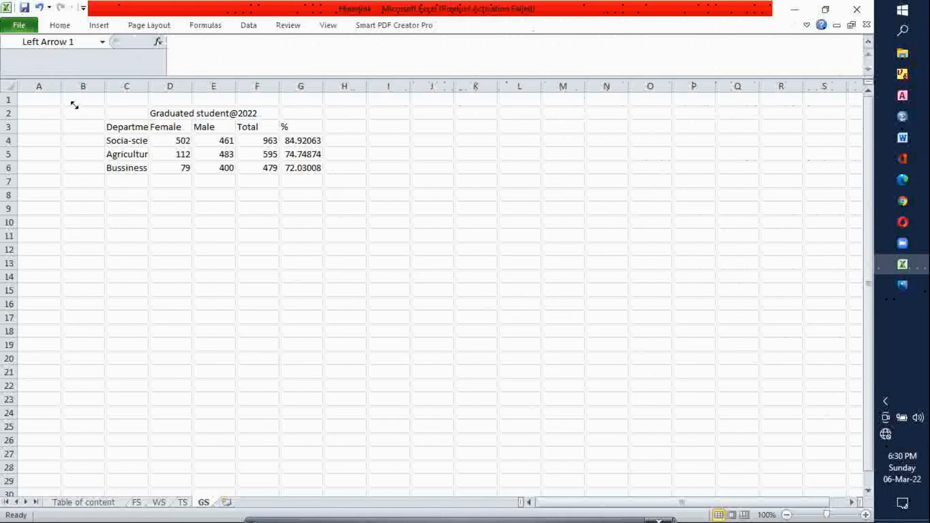
Hyperlink the left arrow on the GS sheet to cell A1 of the Table of content sheet.
right_click(70, 104)
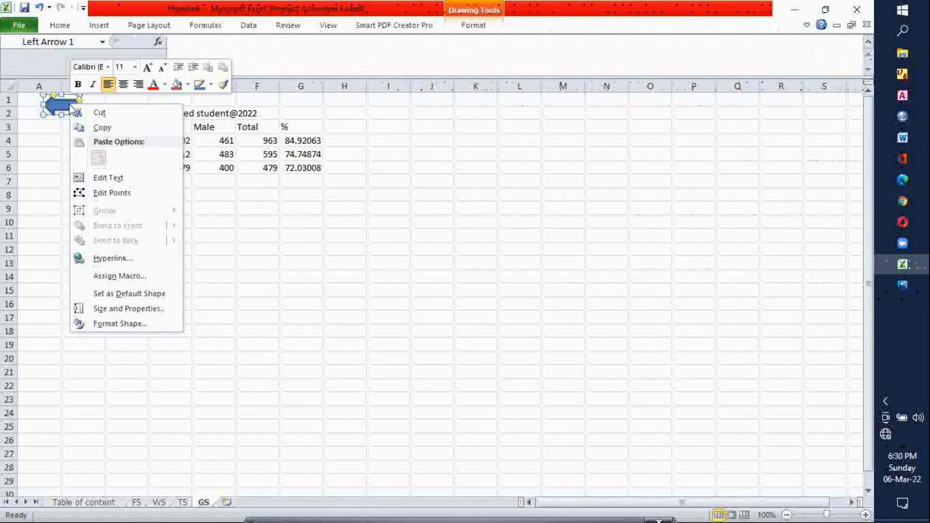
left_click(113, 259)
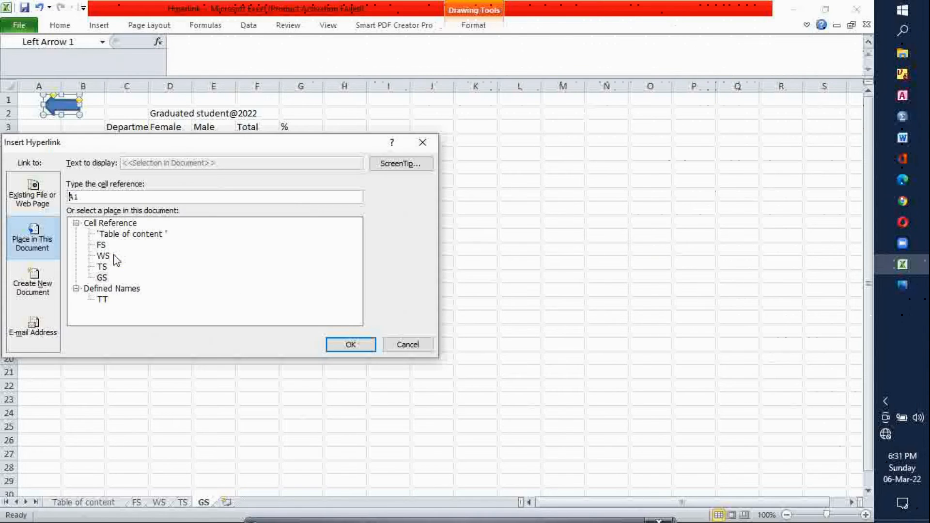
left_click(130, 235)
left_click(353, 345)
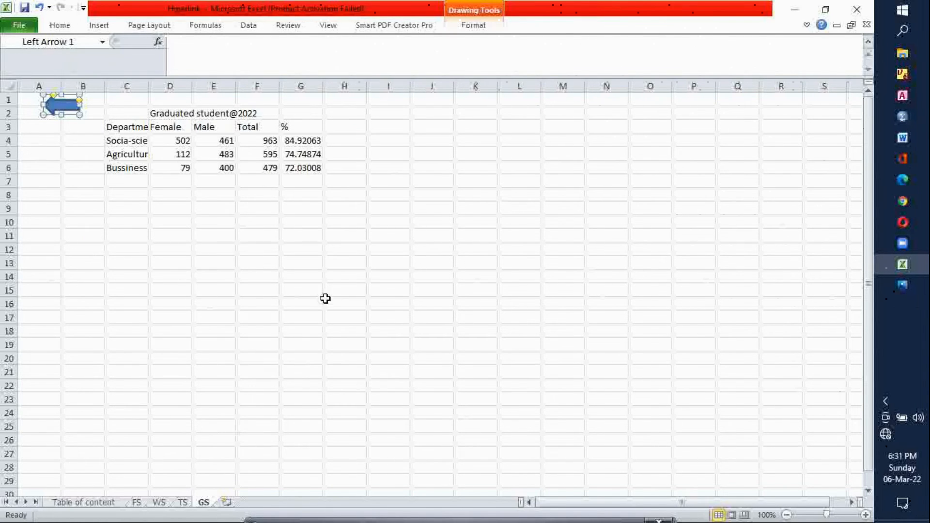
Deselect the GS arrow, test its link to Table of content, and return to the GS sheet.
left_click(138, 168)
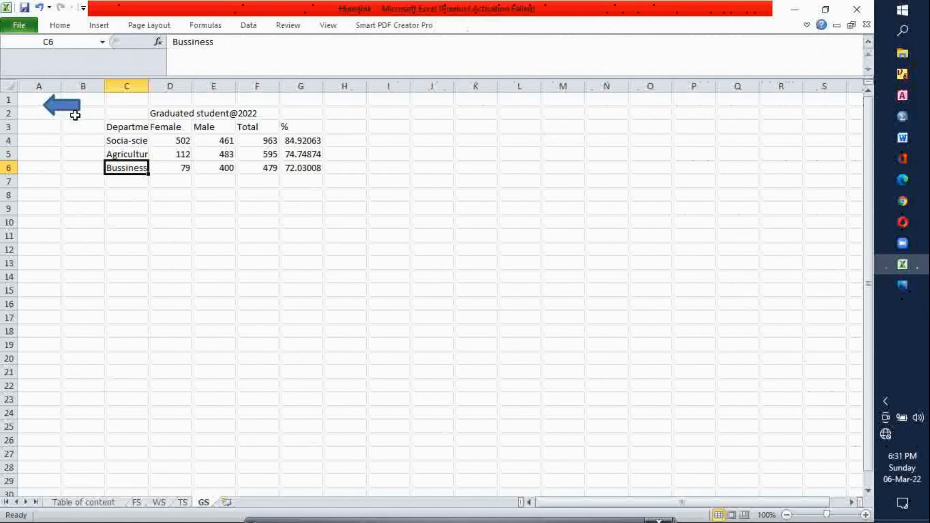
left_click(73, 115)
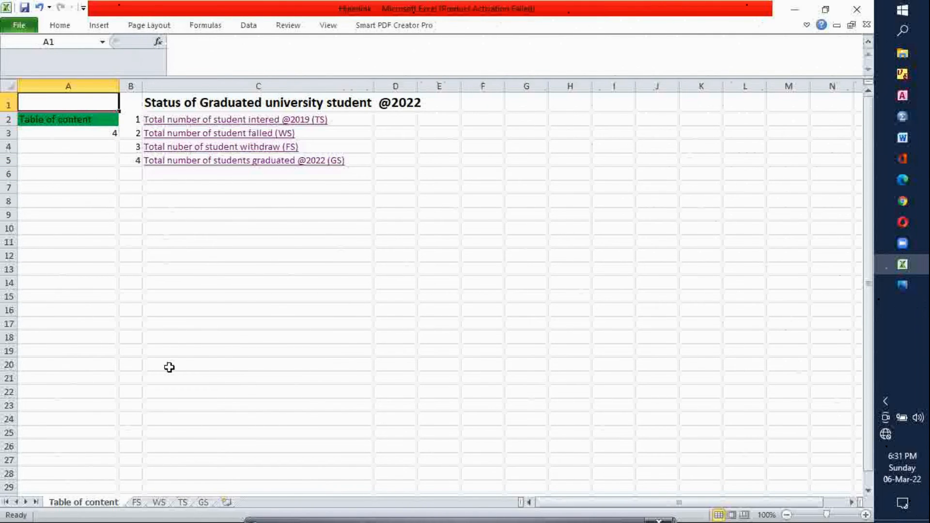
left_click(204, 502)
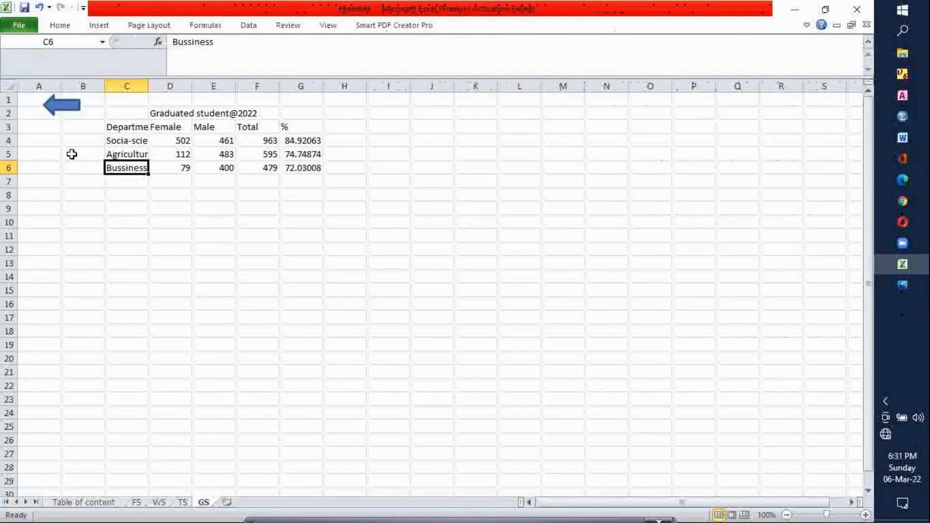
Draw a left block arrow across columns A and B in rows 1 and 2 of the TS sheet.
left_click(182, 502)
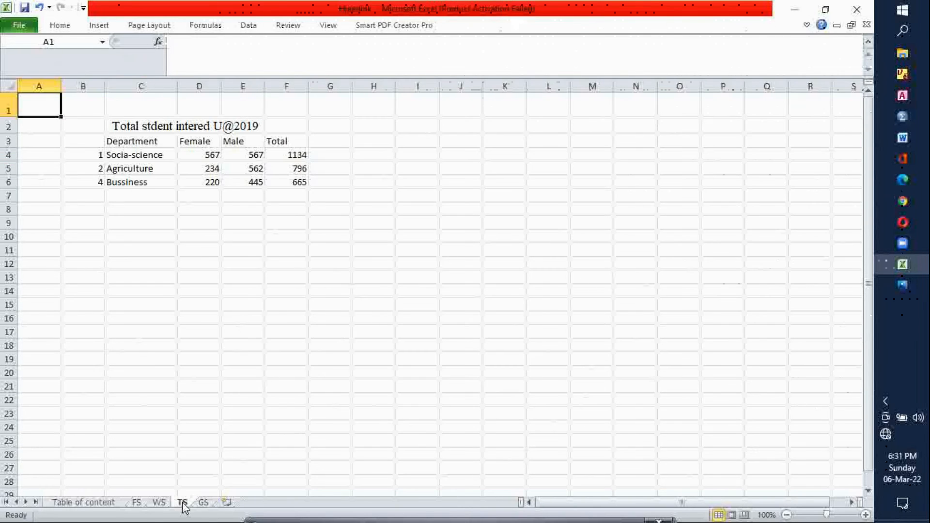
left_click(99, 25)
left_click(149, 72)
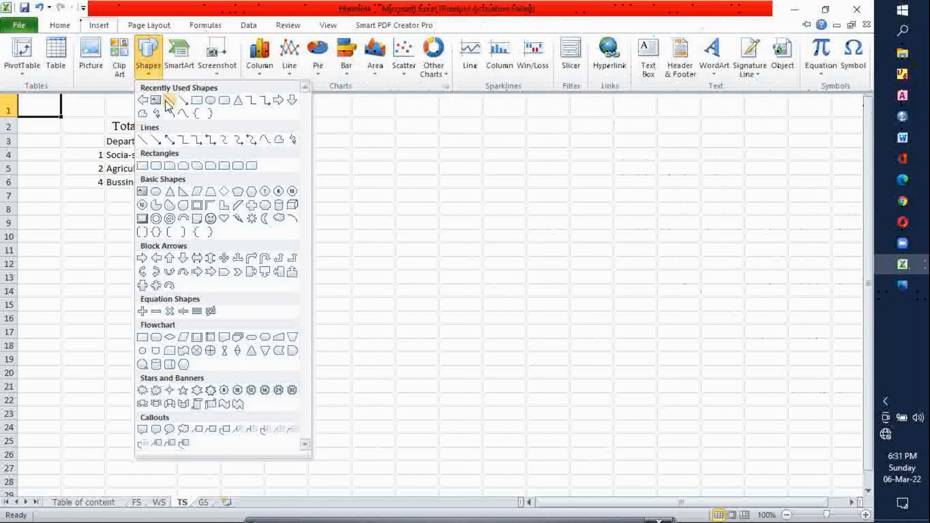
left_click(147, 103)
left_click_drag(50, 106, 100, 137)
Hyperlink the left arrow on the TS sheet to cell A1 of the Table of content sheet.
right_click(84, 116)
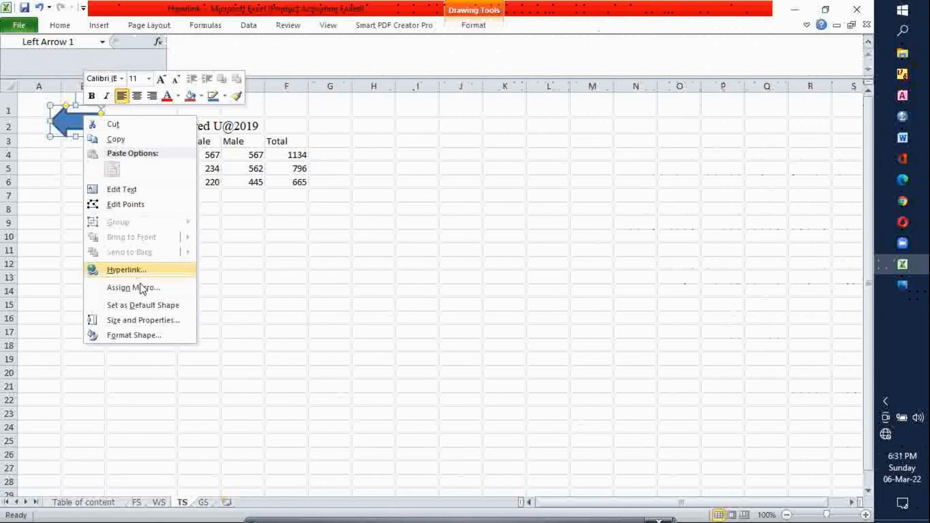
left_click(154, 271)
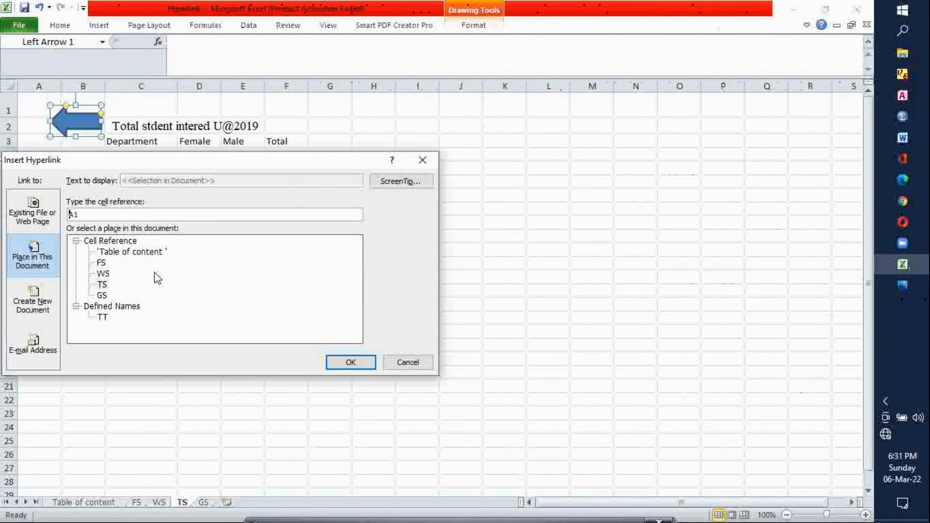
left_click(135, 252)
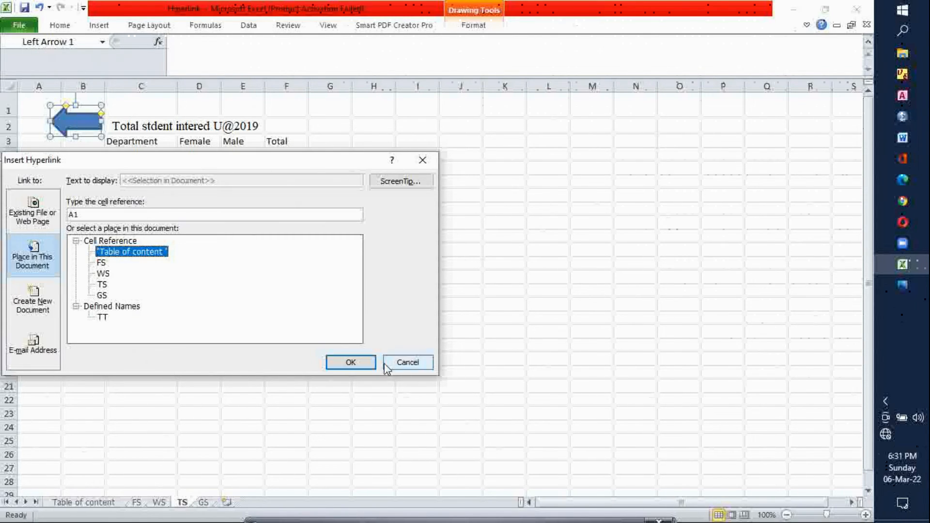
left_click(352, 364)
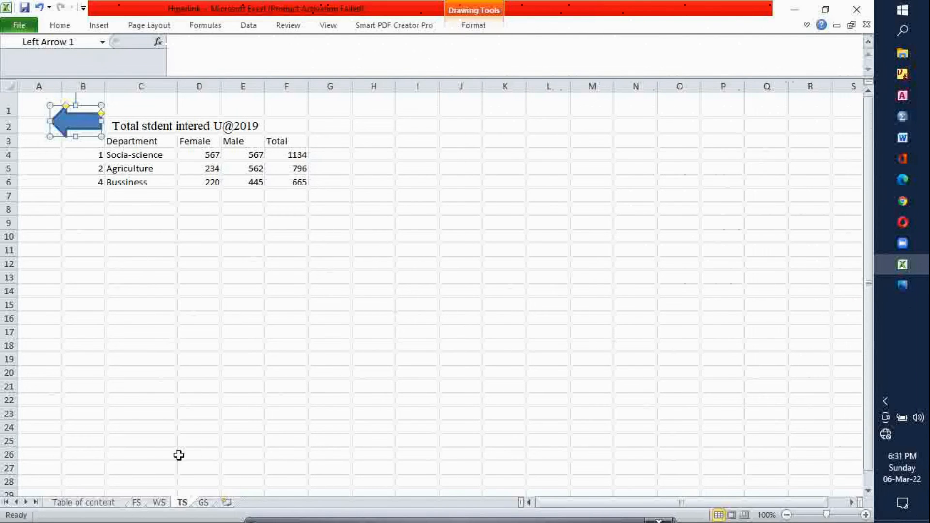
Draw a left block arrow across columns A and B in rows 1 and 2 of the WS sheet.
left_click(159, 502)
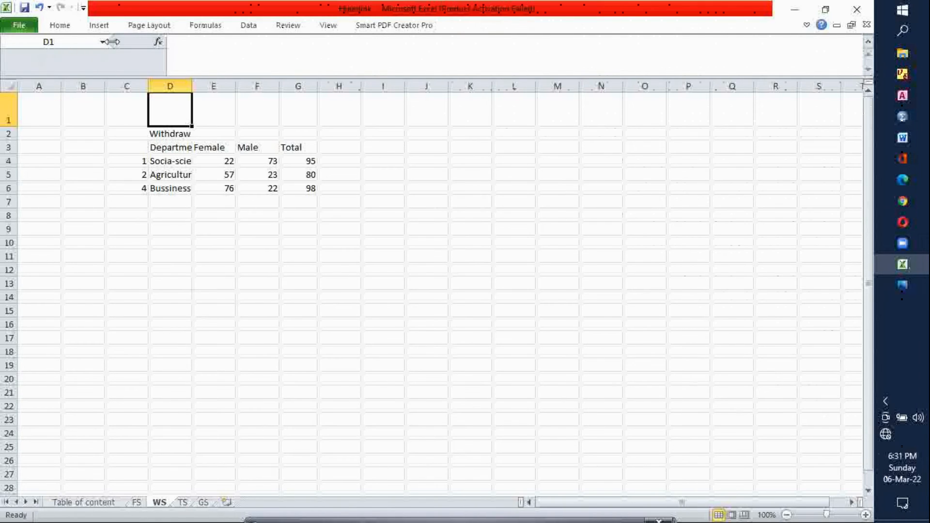
left_click(100, 26)
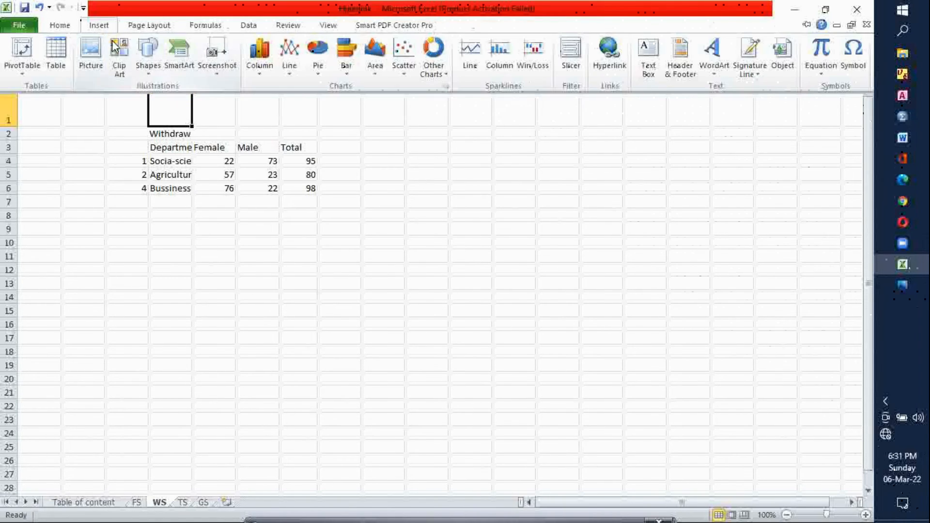
left_click(147, 73)
left_click(145, 107)
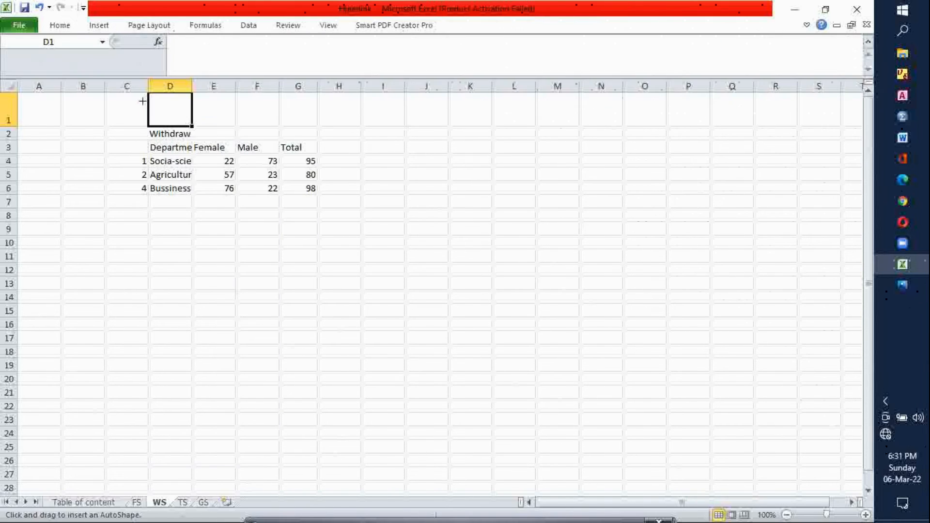
left_click_drag(41, 116, 84, 135)
Hyperlink the left arrow on the WS sheet to cell A1 of the Table of content sheet.
right_click(67, 126)
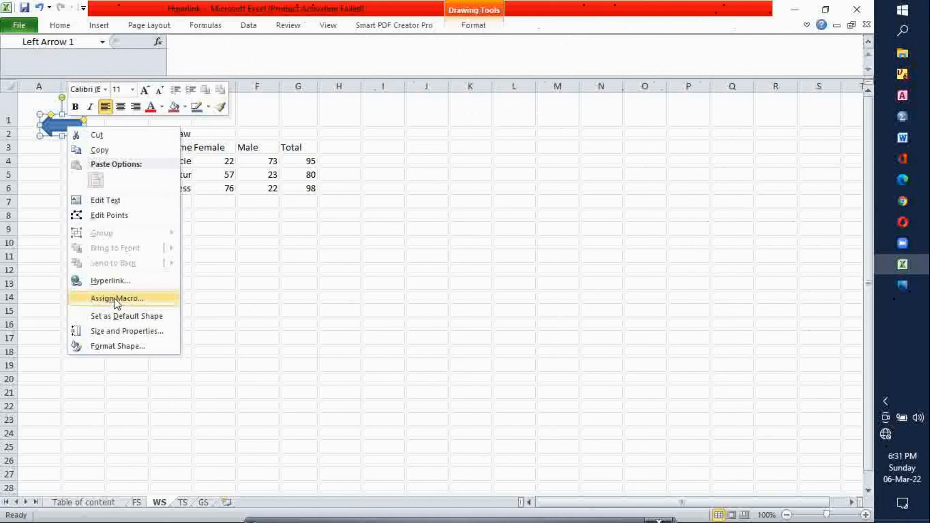
left_click(129, 281)
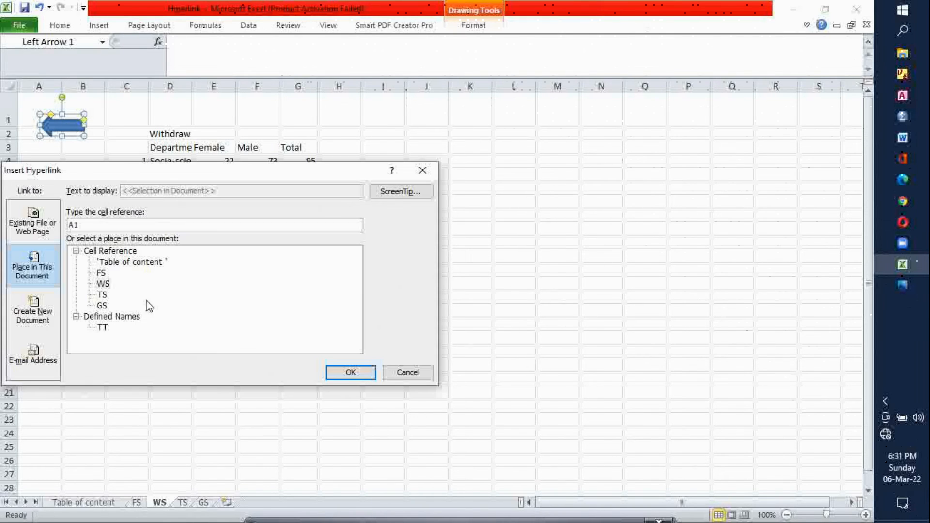
left_click(130, 262)
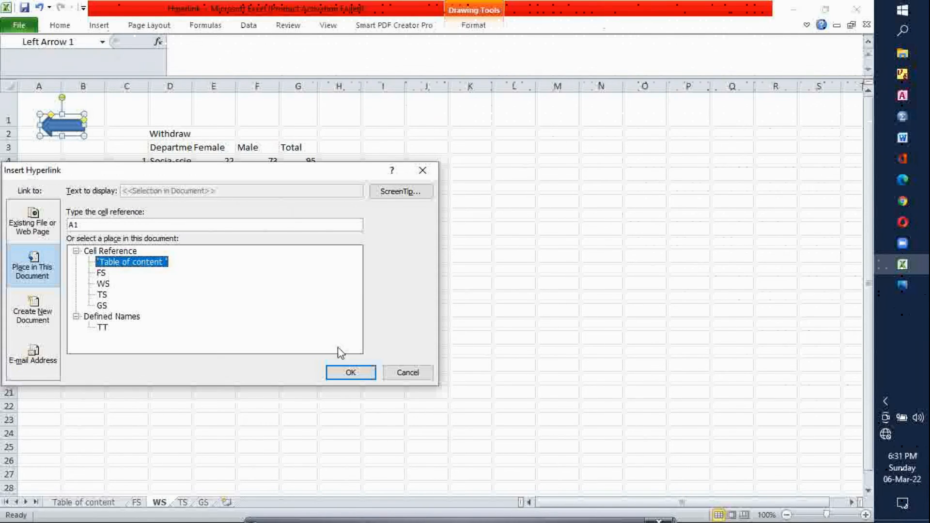
left_click(345, 372)
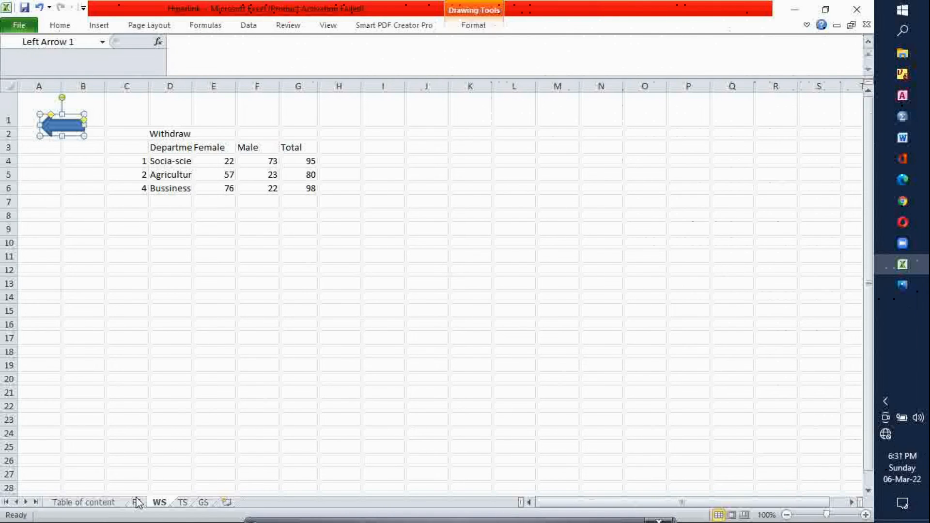
Draw a left block arrow across columns A and B in rows 1 and 2 of the FS sheet.
left_click(137, 502)
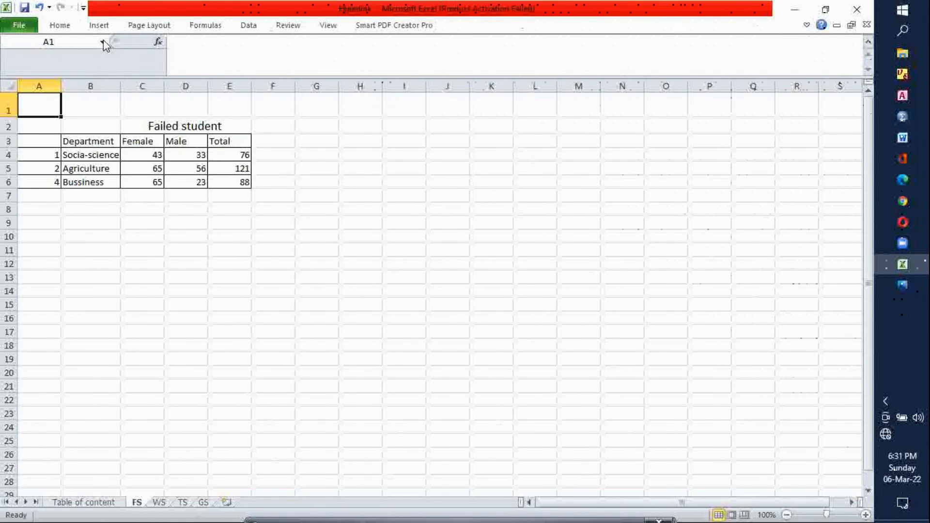
left_click(99, 25)
left_click(148, 67)
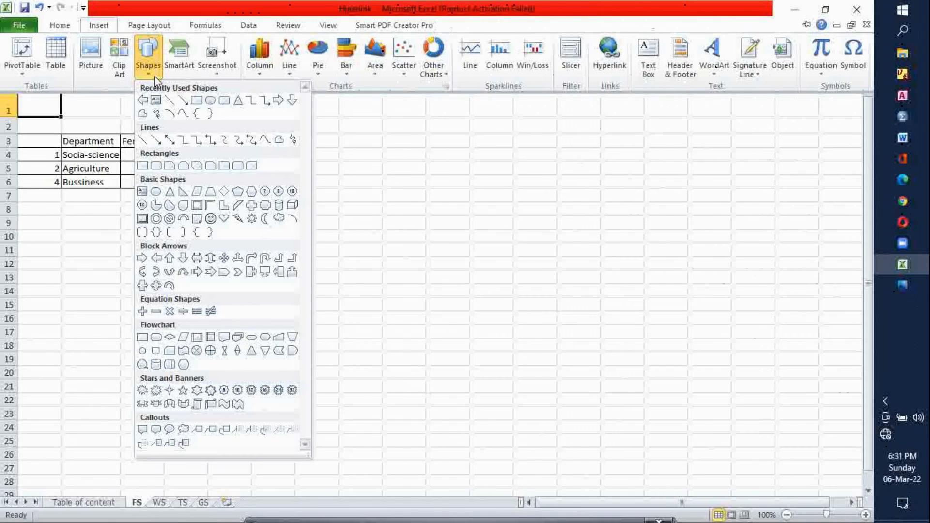
left_click(144, 102)
mouse_move(40, 107)
left_mouse_down()
mouse_move(73, 106)
mouse_move(92, 124)
mouse_move(83, 125)
left_mouse_up()
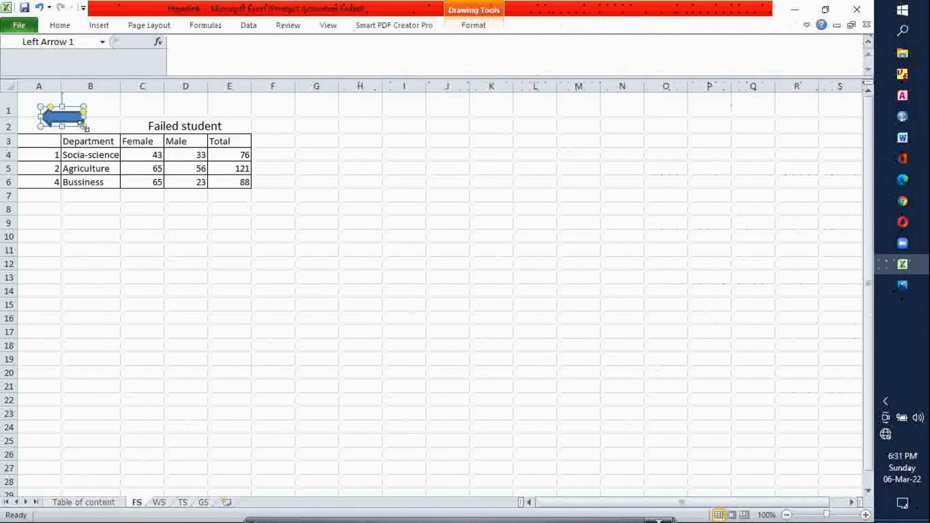
Hyperlink the left arrow on the FS sheet to cell A1 of the Table of content sheet and deselect the arrow.
right_click(66, 115)
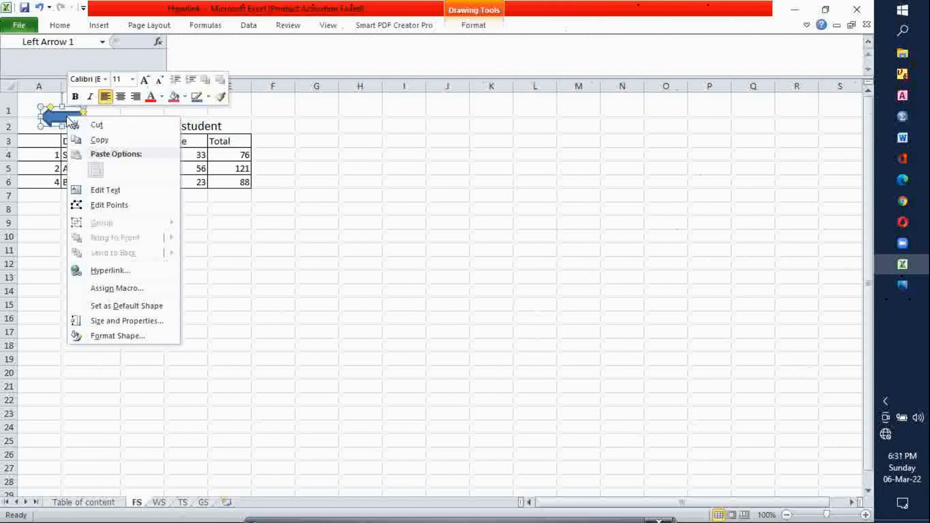
left_click(116, 272)
left_click(142, 249)
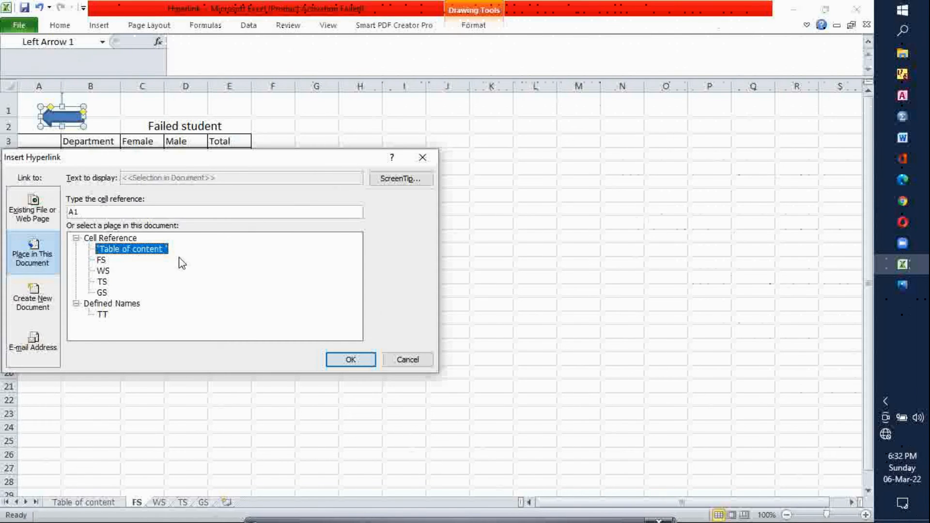
left_click(344, 361)
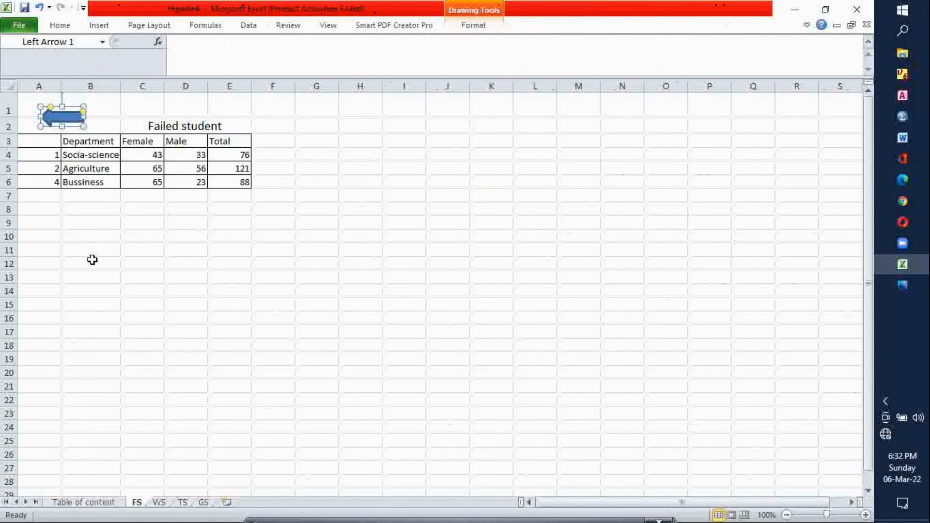
left_click(92, 259)
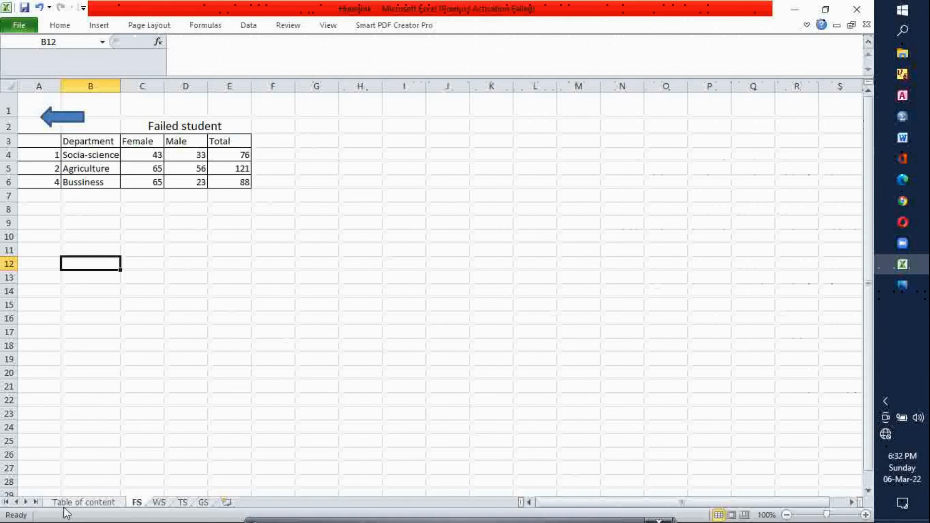
Test the first two hyperlinked entries on the Table of content sheet and the return arrows on the FS and WS sheets.
left_click(83, 503)
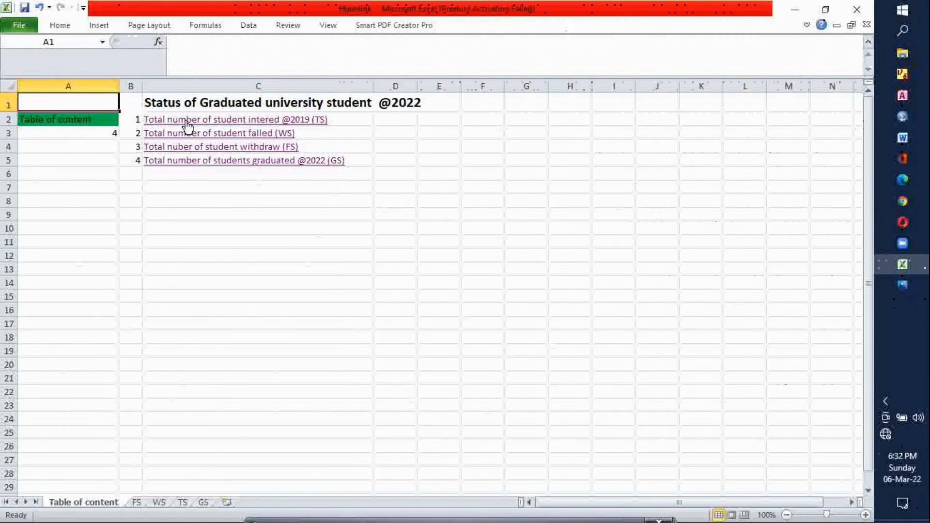
left_click(230, 122)
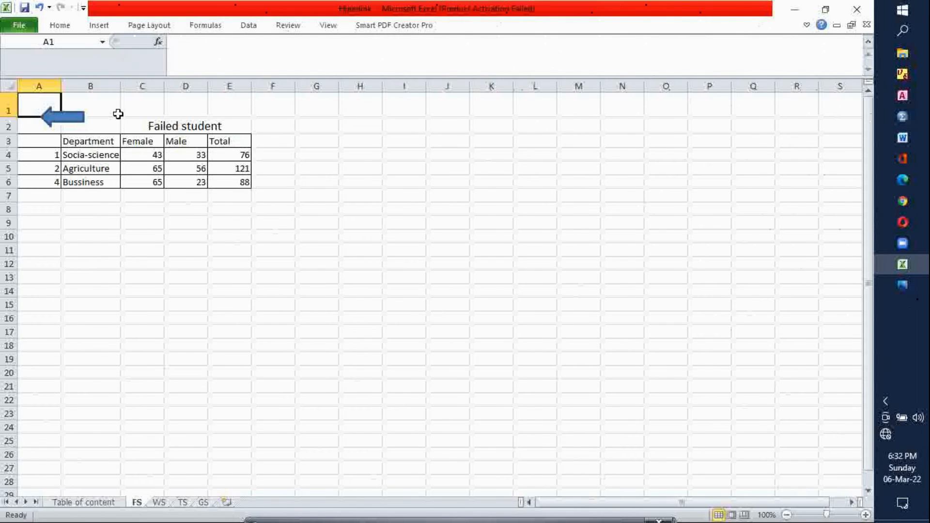
left_click(66, 117)
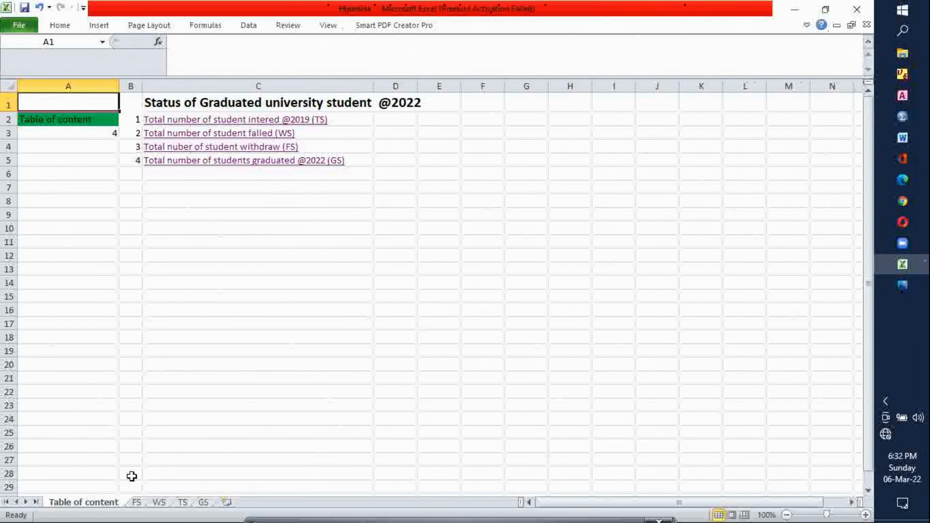
left_click(137, 502)
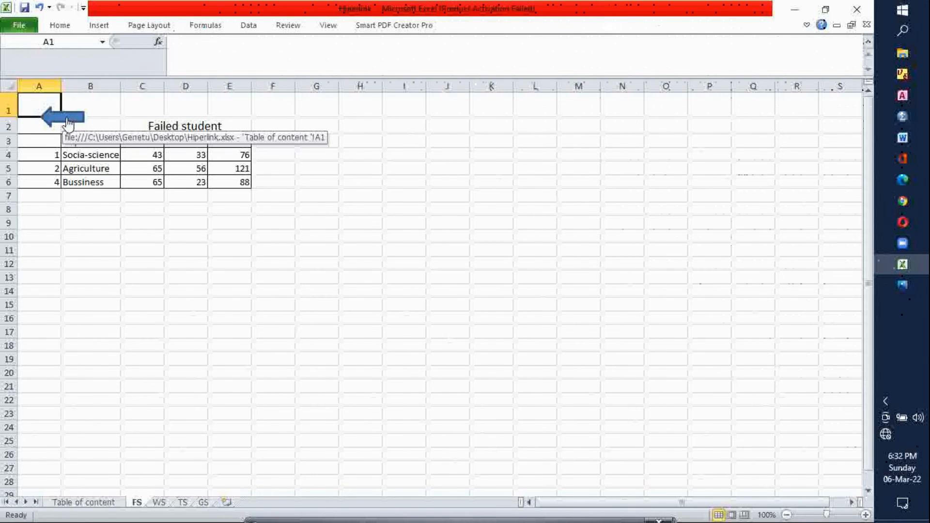
left_click(68, 122)
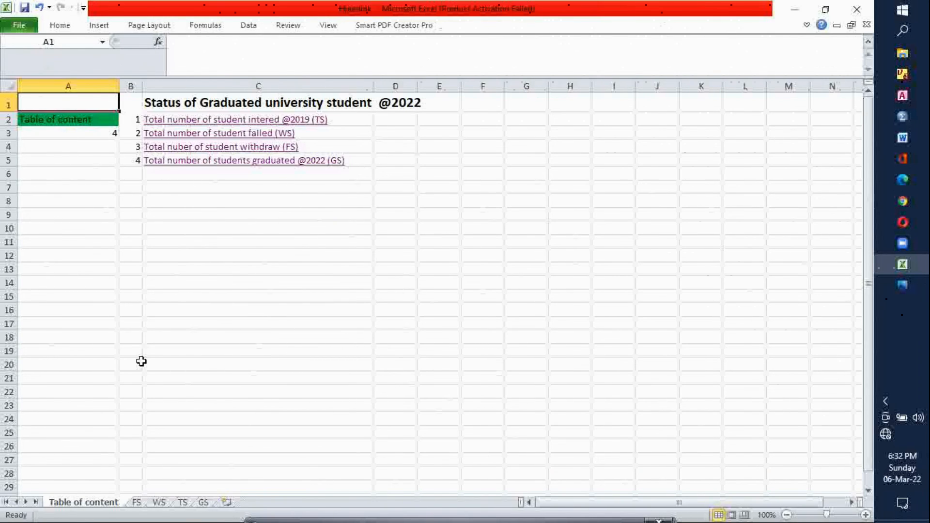
left_click(210, 136)
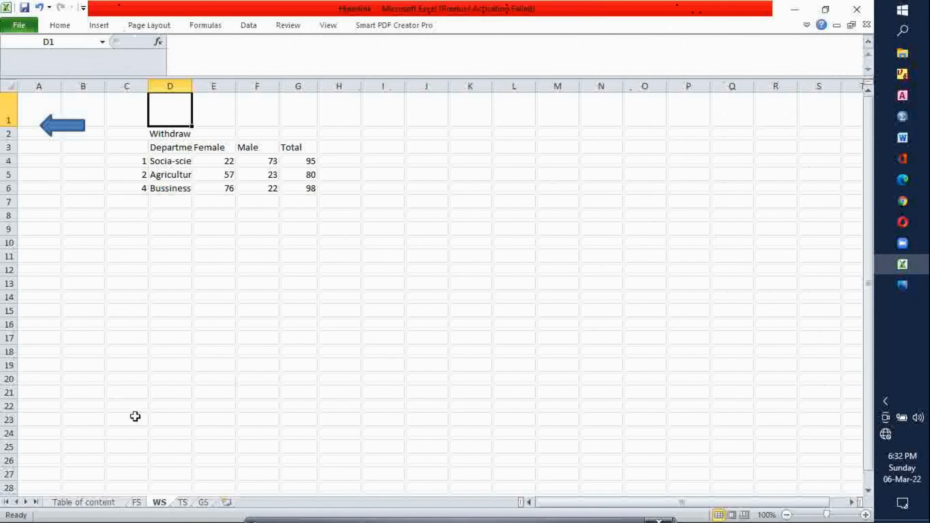
left_click(76, 128)
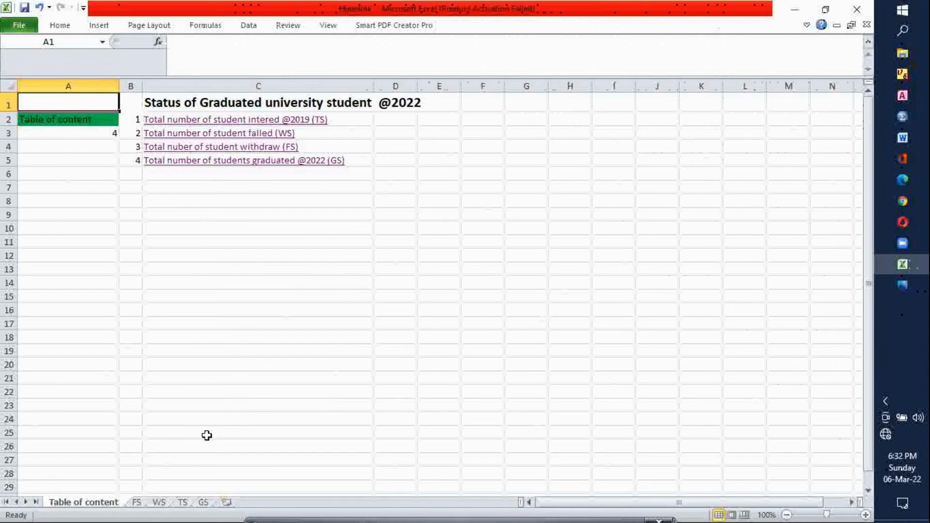
Check the arrows on the WS, TS, GS and FS sheets, ending on the Table of content sheet.
left_click(161, 502)
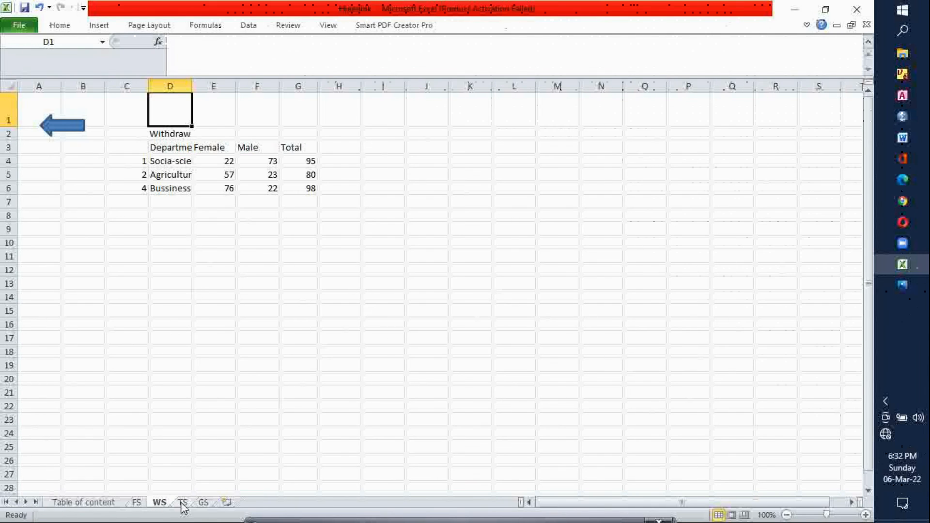
left_click(183, 502)
left_click(203, 503)
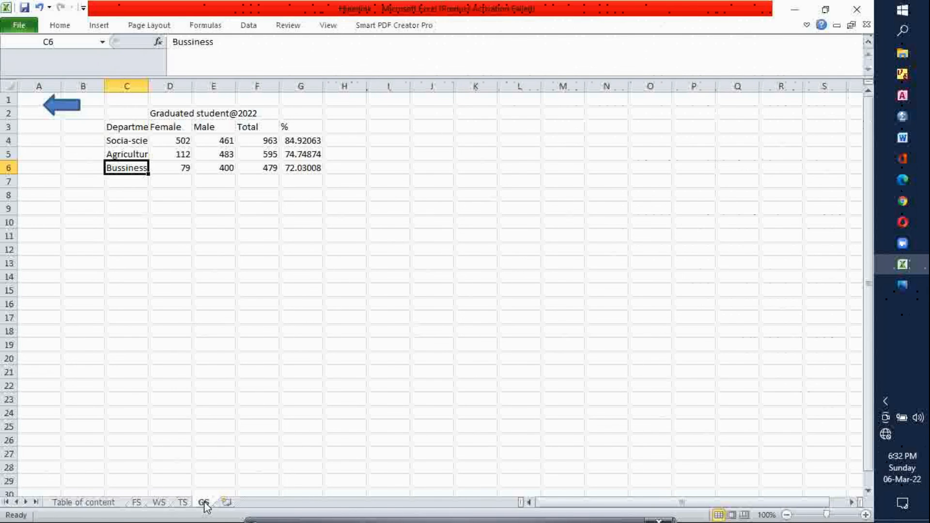
left_click(135, 502)
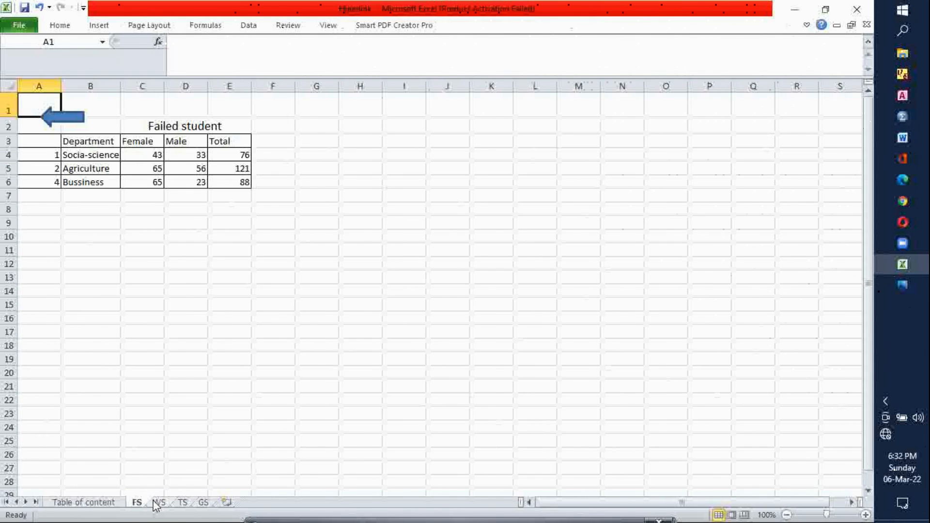
left_click(157, 504)
left_click(182, 503)
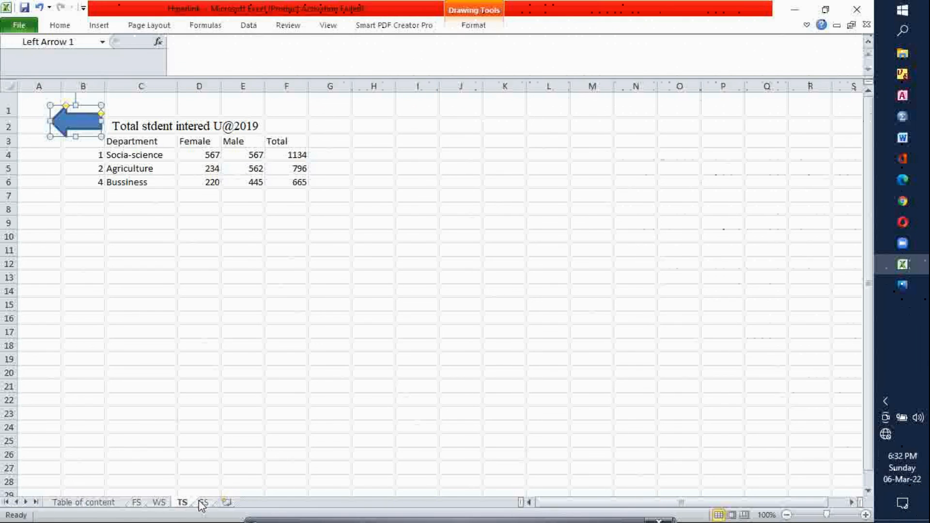
left_click(203, 503)
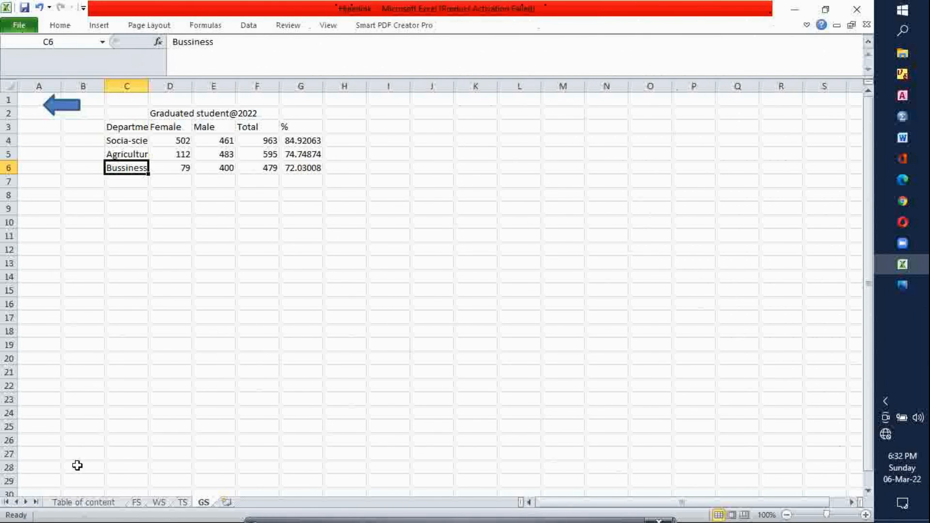
left_click(77, 502)
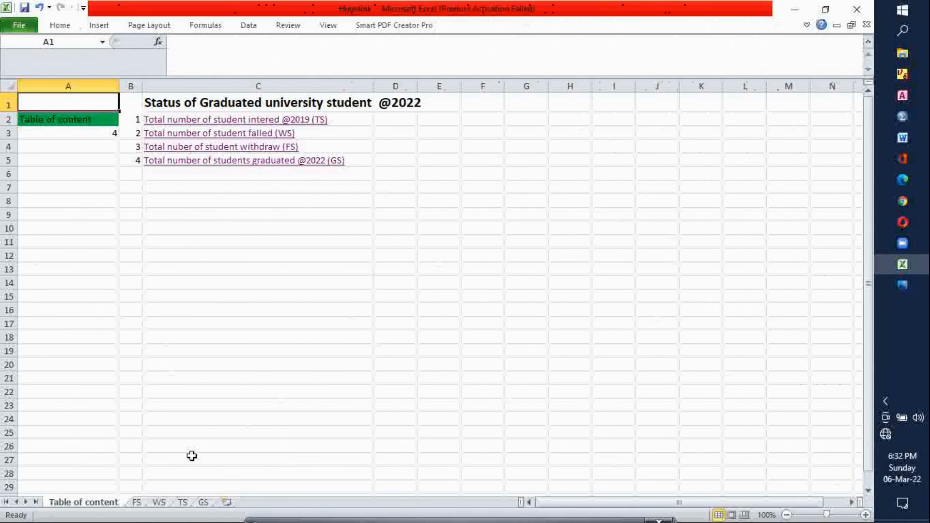
Test the graduated students (GS) entry and the GS sheet's return arrow, ending with an empty contents cell selected.
left_click(259, 488)
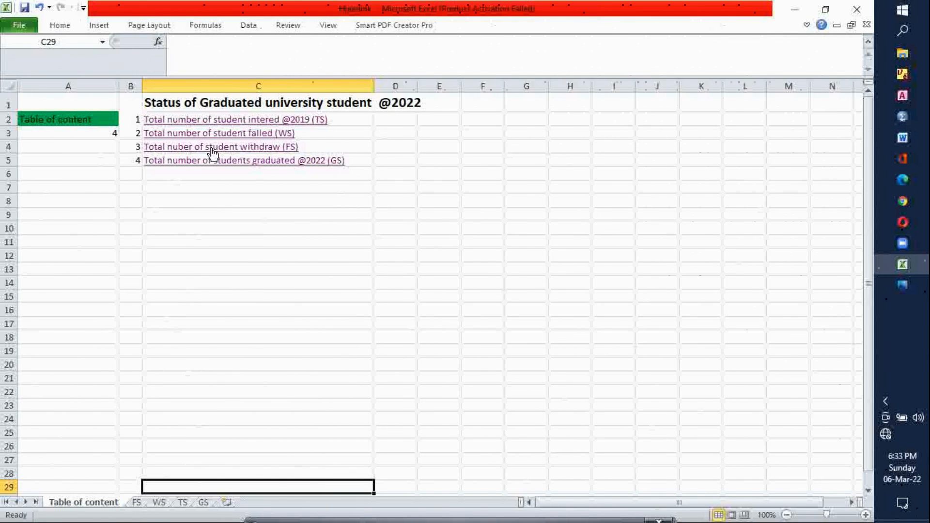
left_click(185, 162)
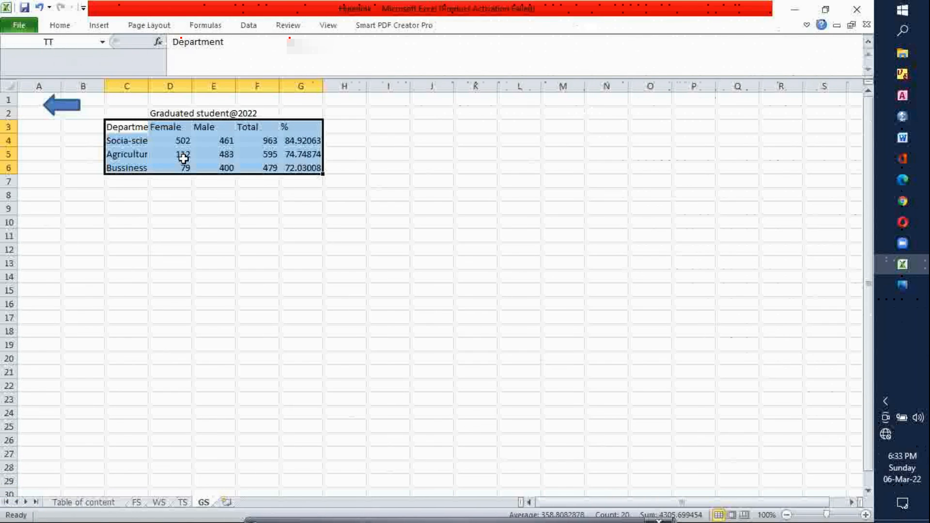
left_click(62, 103)
left_click(51, 118)
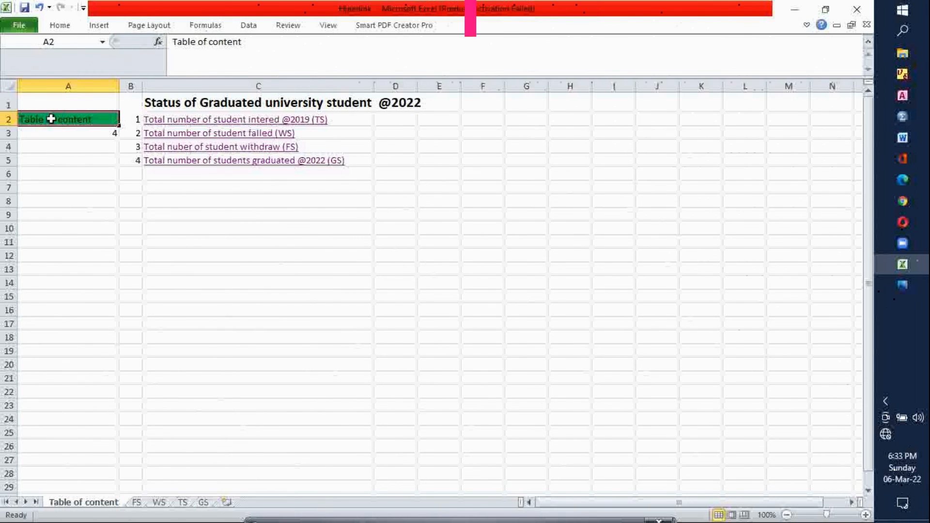
left_click(182, 196)
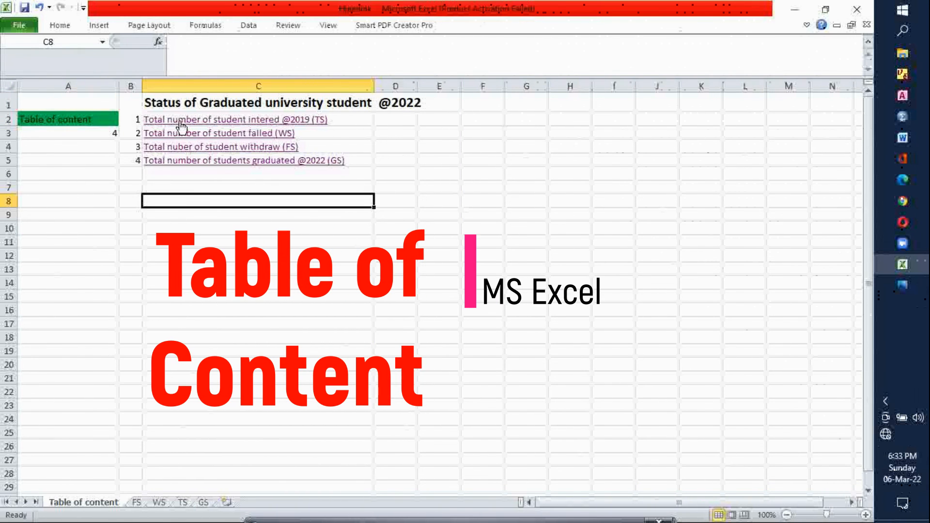